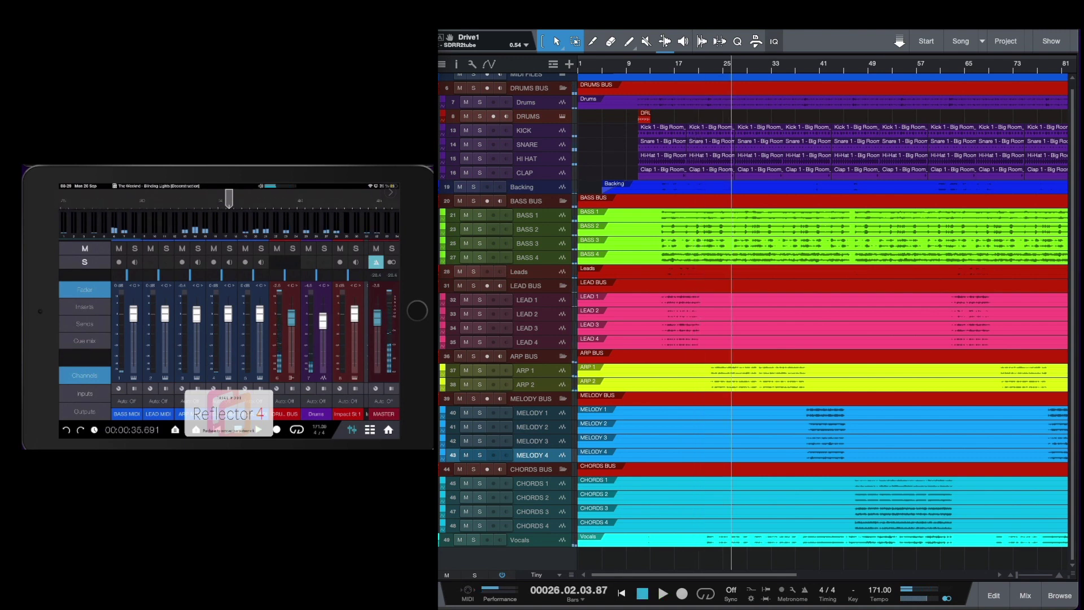
Return the playhead to the beginning of the song.
{"action": "key", "text": "Home"}
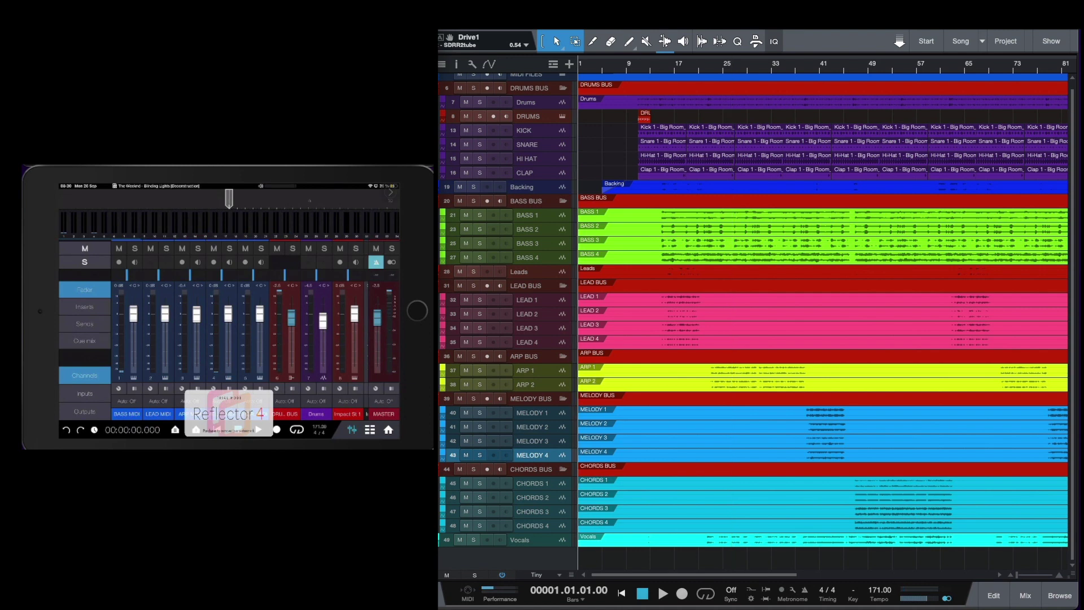
Try moving the MELODY MIDI fader, the neighbouring channel's fader and the pan, and reset both faders to their default level.
{"action": "left_click_drag", "start_coordinate": [228, 314], "coordinate": [260, 320]}
{"action": "double_click", "coordinate": [228, 329]}
{"action": "double_click", "coordinate": [260, 321]}
{"action": "mouse_move", "coordinate": [222, 275]}
{"action": "left_mouse_down"}
{"action": "mouse_move", "coordinate": [231, 275]}
{"action": "mouse_move", "coordinate": [210, 275]}
{"action": "mouse_move", "coordinate": [221, 275]}
{"action": "left_mouse_up"}
Mute and unmute the MELODY MIDI channel, and solo and unsolo it.
{"action": "left_click", "coordinate": [213, 248]}
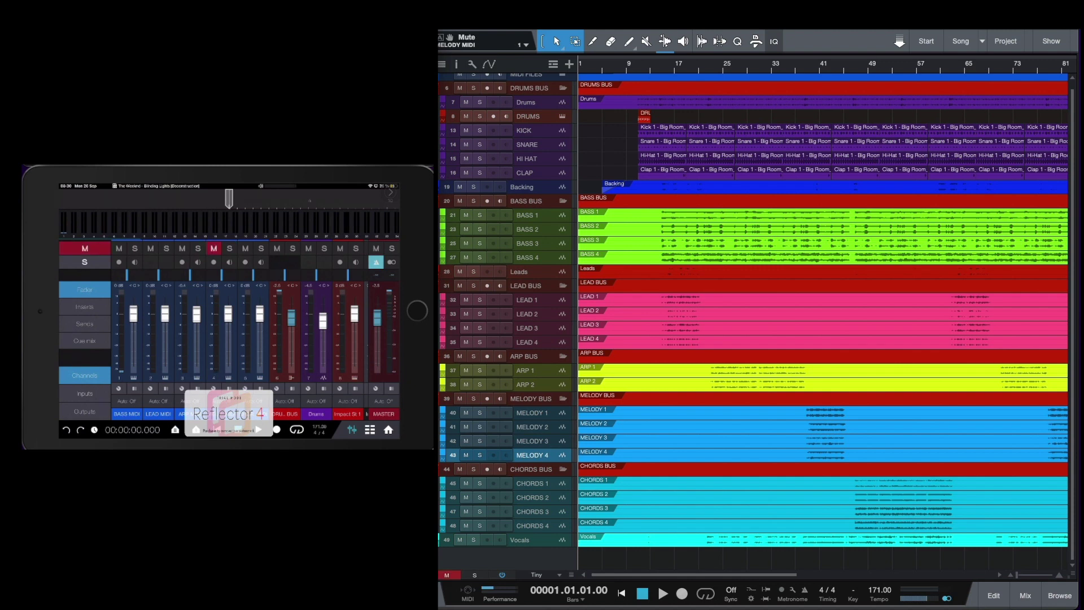
{"action": "left_click", "coordinate": [214, 249]}
{"action": "left_click", "coordinate": [229, 249]}
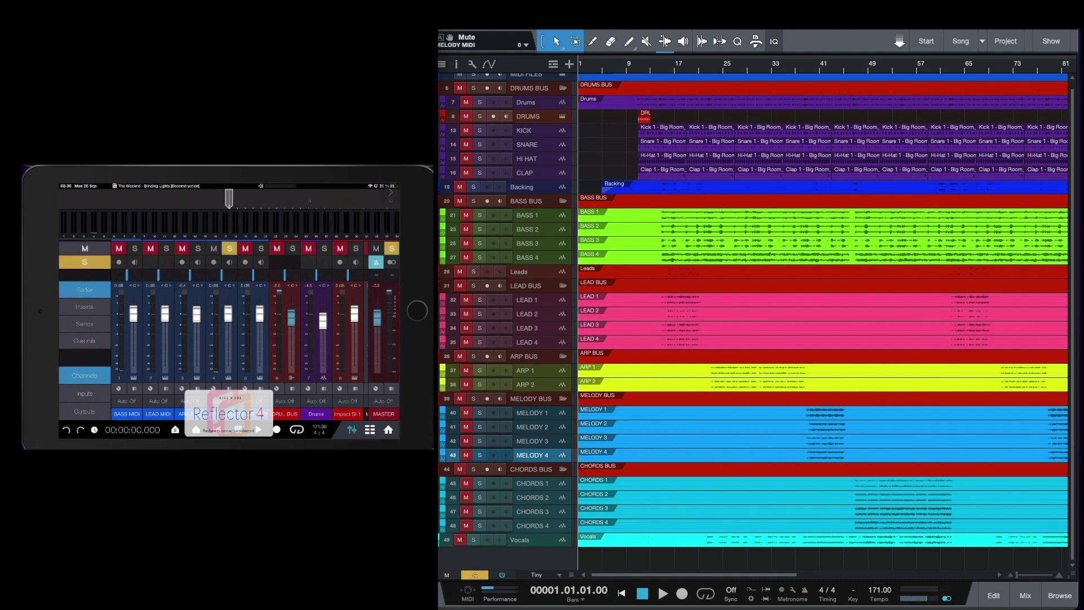
{"action": "left_click", "coordinate": [230, 248]}
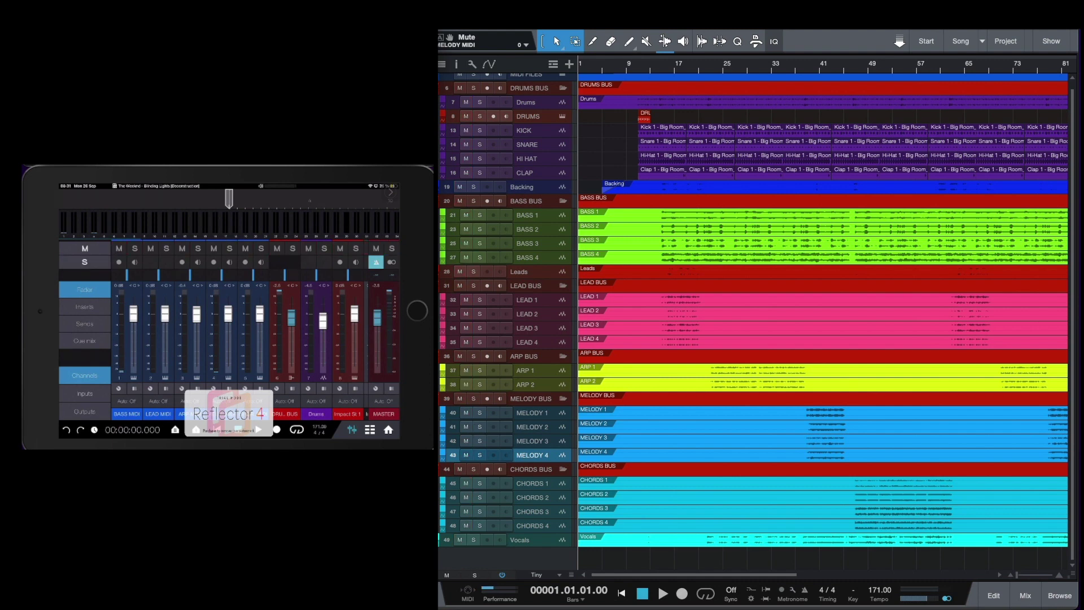
Toggle input monitoring on the MELODY MIDI channel on and back off.
{"action": "left_click", "coordinate": [229, 262]}
{"action": "left_click", "coordinate": [230, 262]}
{"action": "left_click", "coordinate": [229, 262]}
{"action": "left_click", "coordinate": [229, 262]}
Show the channel inserts and view the KICK channel's Inf EQ, Virtual Mix Rack and Transient Shaper 2 plug-ins, closing the channel detail.
{"action": "left_click", "coordinate": [85, 306]}
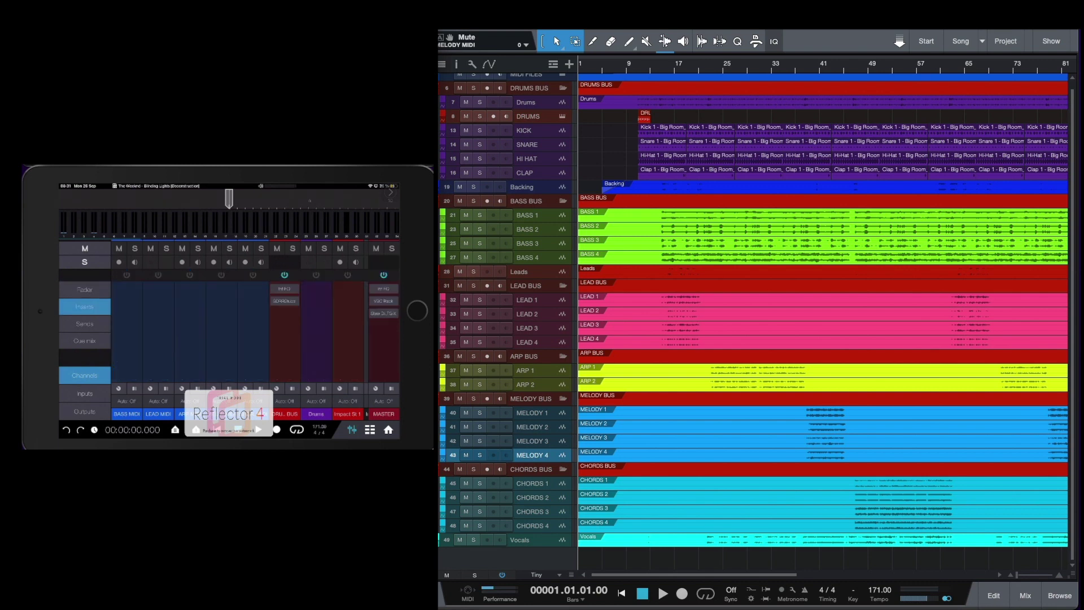
{"action": "scroll", "coordinate": [240, 339], "scroll_direction": "right", "scroll_amount": 5}
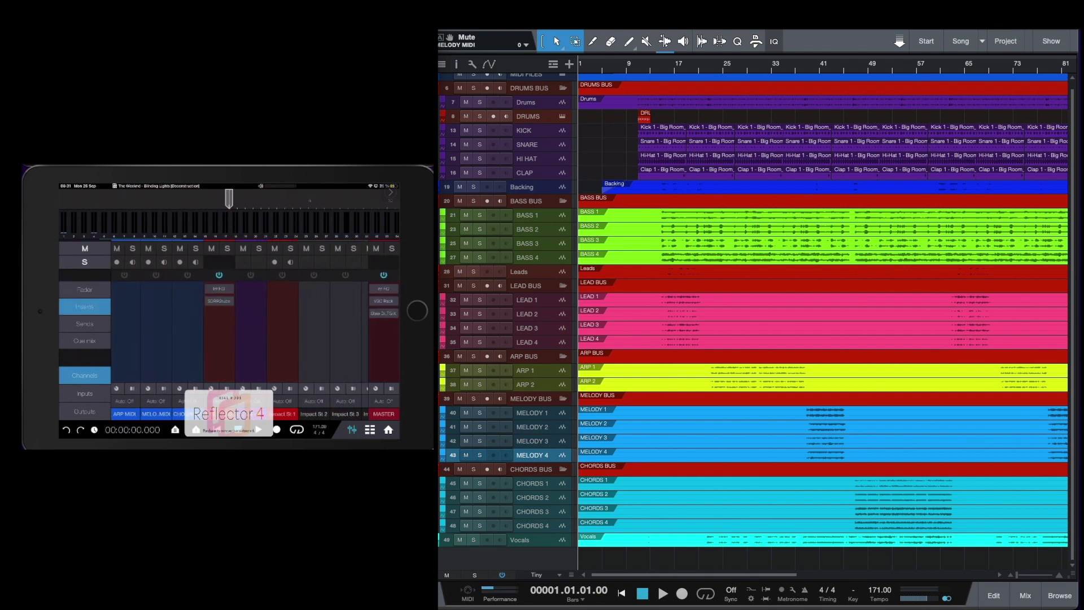
{"action": "scroll", "coordinate": [240, 339], "scroll_direction": "right", "scroll_amount": 4}
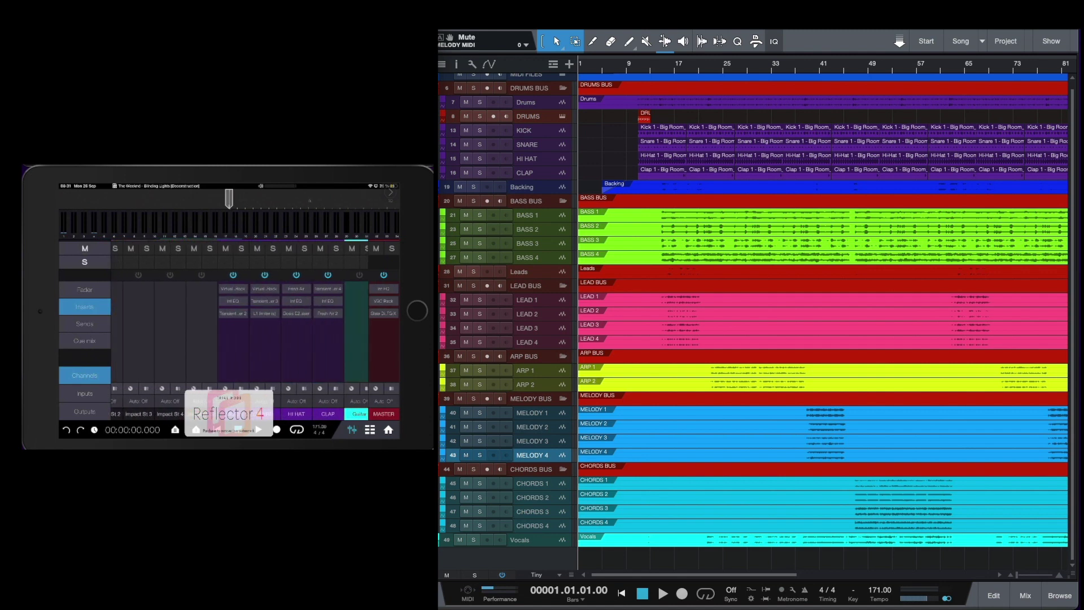
{"action": "scroll", "coordinate": [240, 338], "scroll_direction": "right", "scroll_amount": 1}
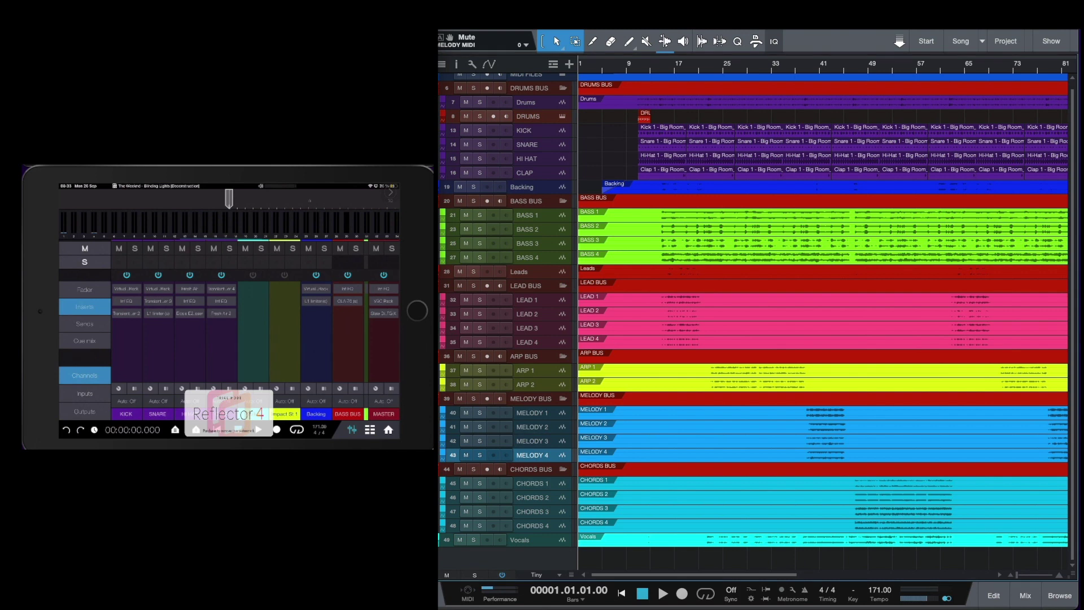
{"action": "left_click", "coordinate": [126, 301]}
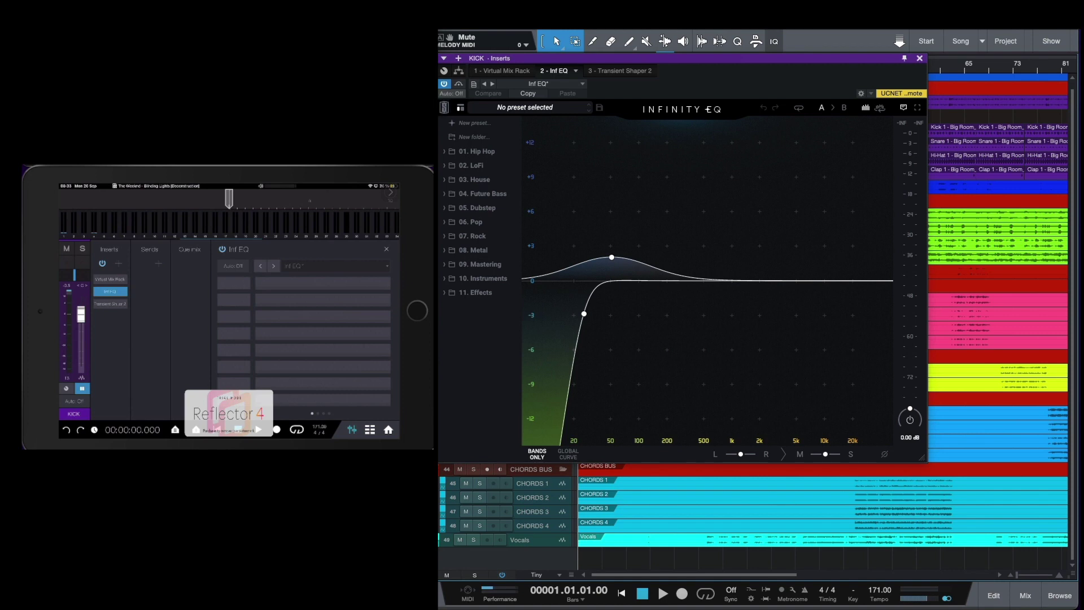
{"action": "left_click", "coordinate": [110, 279]}
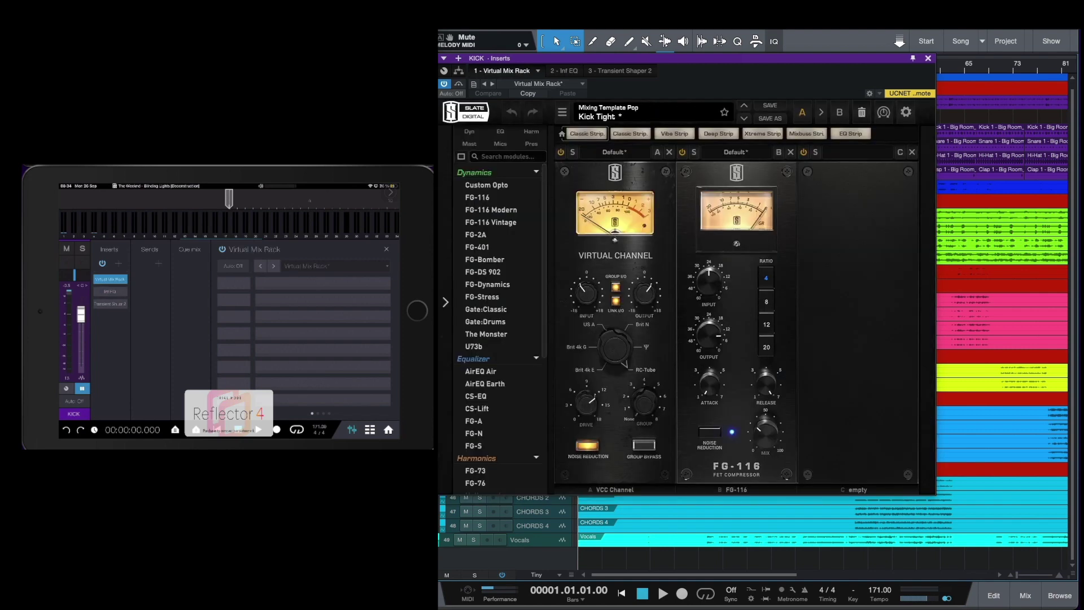
{"action": "left_click", "coordinate": [110, 304]}
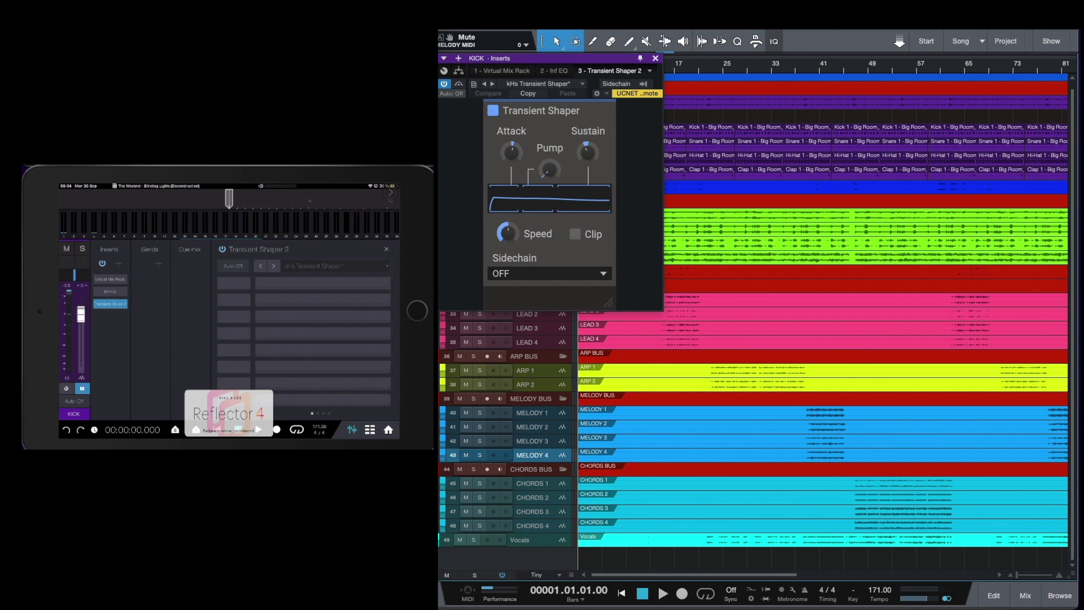
{"action": "left_click", "coordinate": [109, 332]}
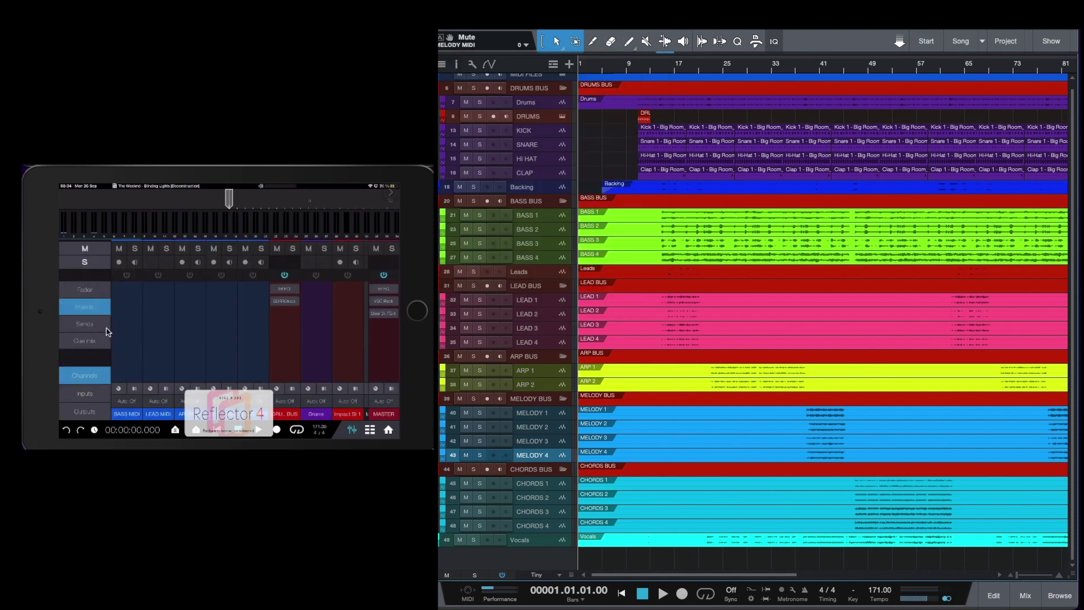
View the mixer's sends, cue mix and input channels, and return to the regular channels.
{"action": "left_click", "coordinate": [72, 328]}
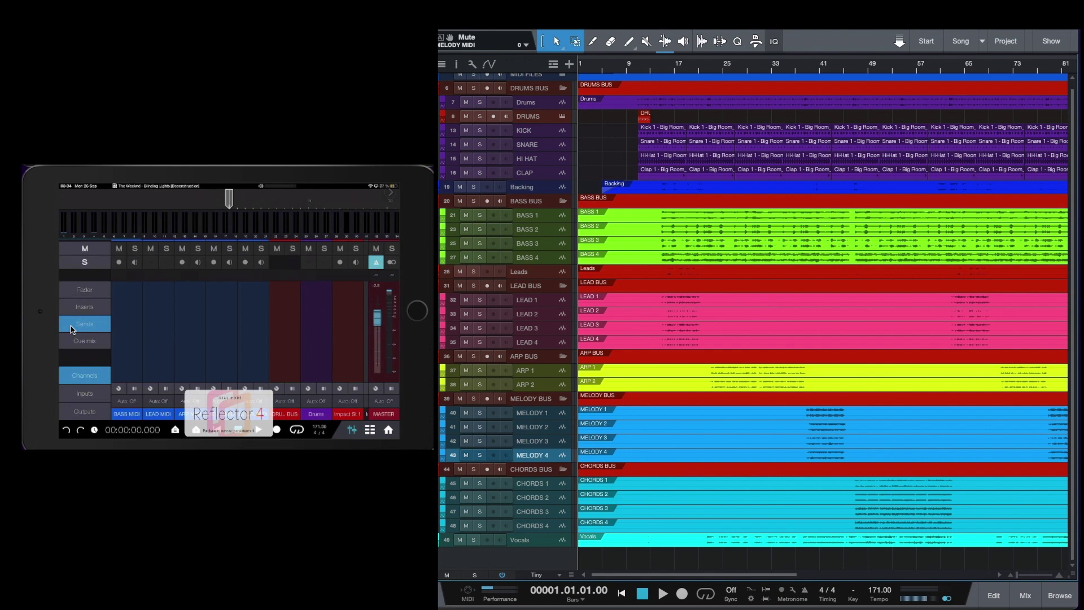
{"action": "left_click", "coordinate": [82, 341]}
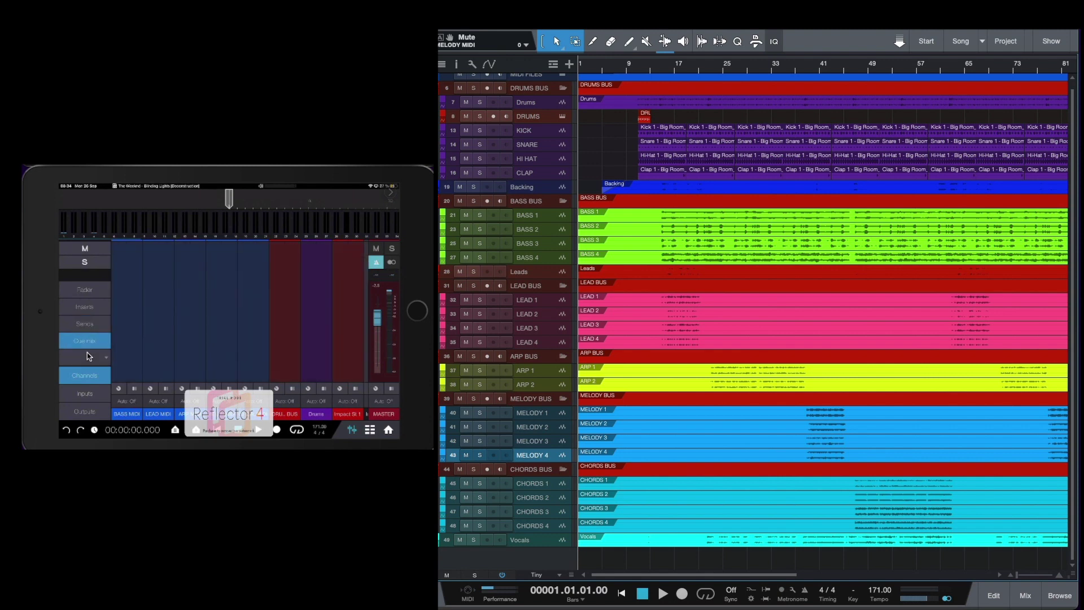
{"action": "left_click", "coordinate": [87, 399]}
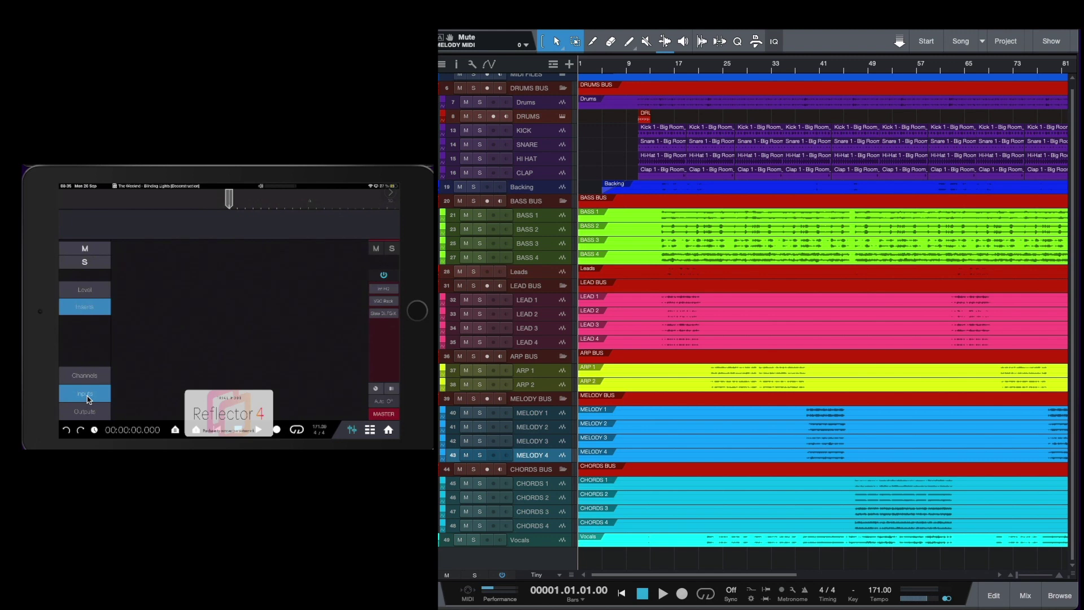
{"action": "left_click", "coordinate": [84, 376]}
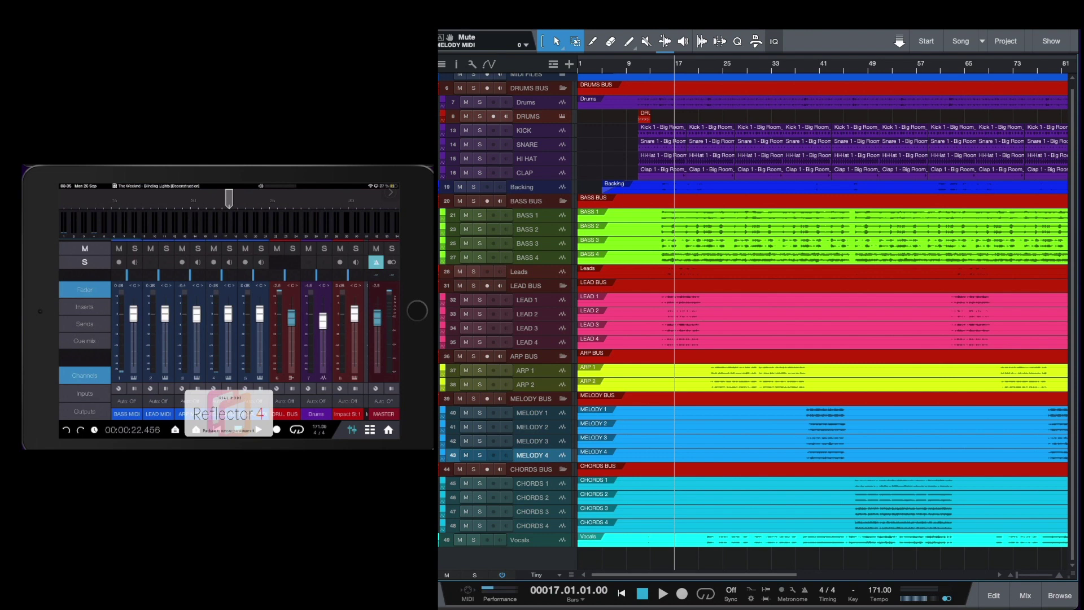
Play the song with the loop enabled over bars 17 to 33, and stop playback.
{"action": "key", "text": "slash"}
{"action": "key", "text": "space"}
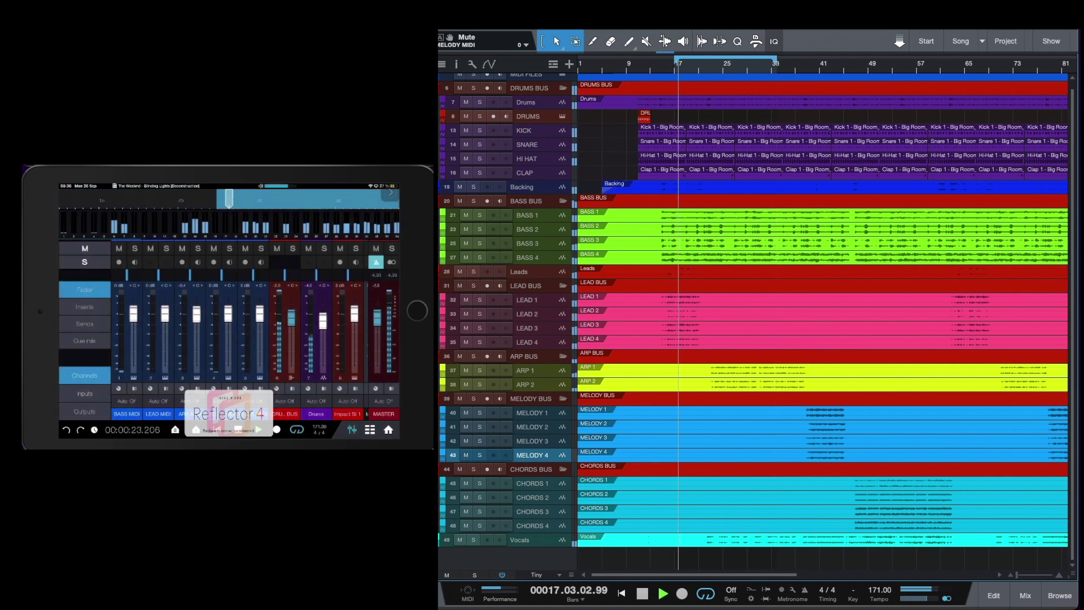
{"action": "key", "text": "space"}
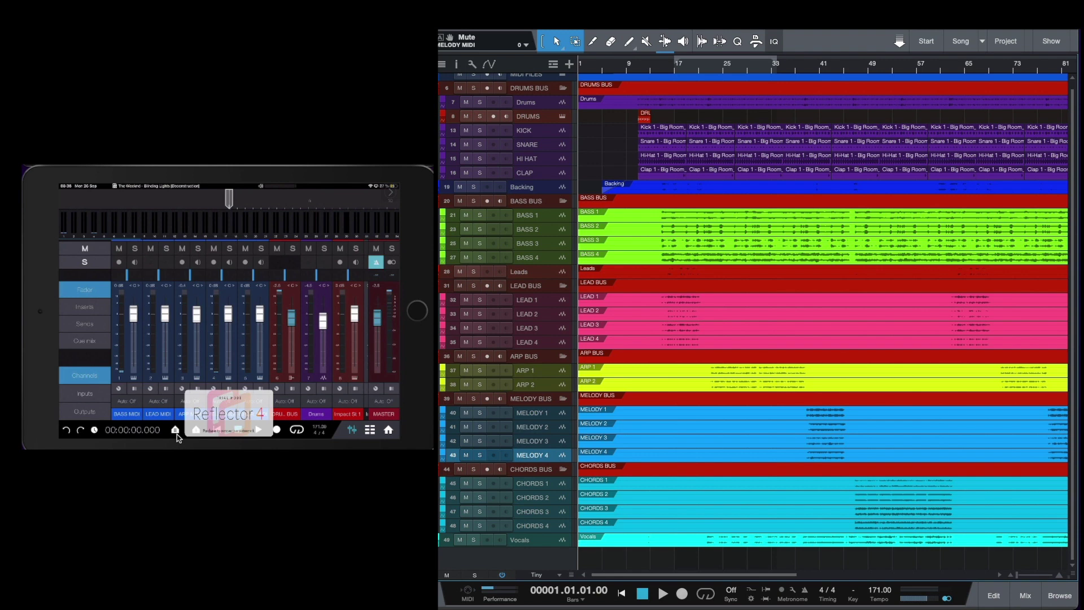
Jump the playhead to the song's End marker and back to its Start marker.
{"action": "left_click", "coordinate": [175, 431]}
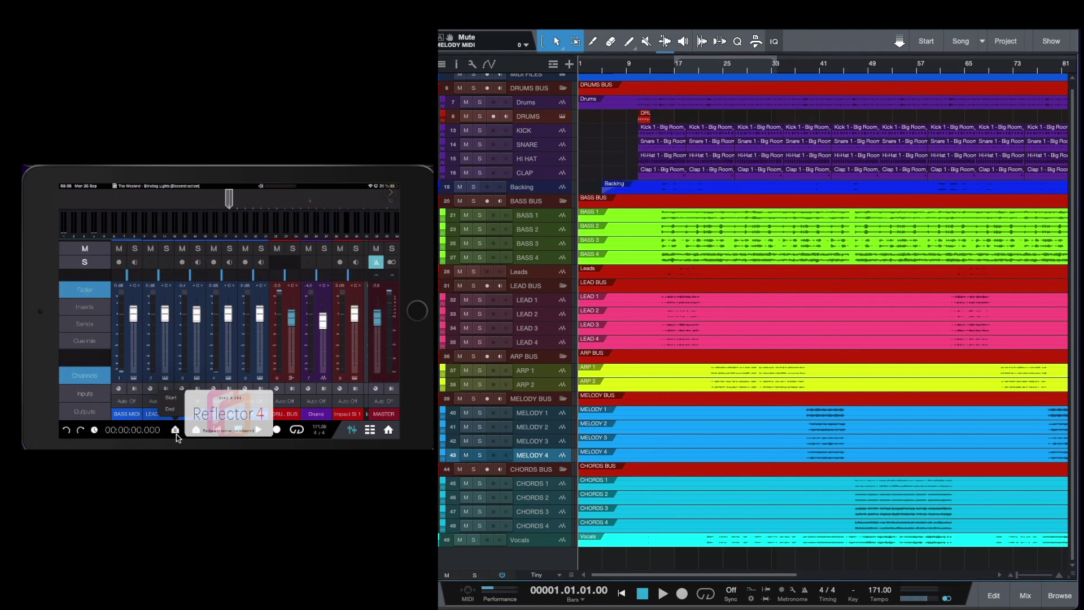
{"action": "left_click", "coordinate": [170, 409]}
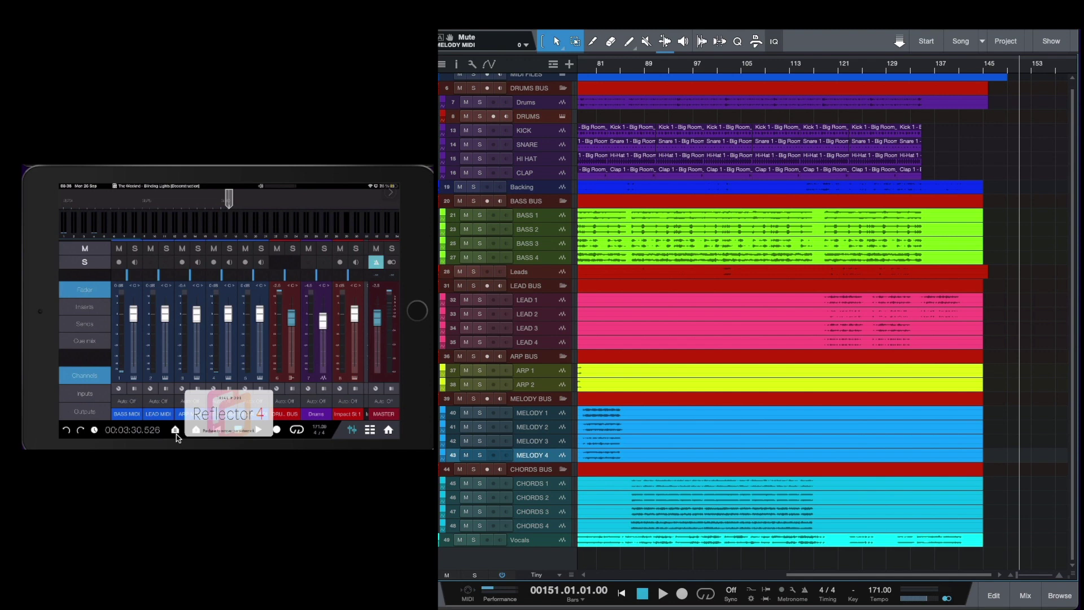
{"action": "left_click", "coordinate": [175, 433]}
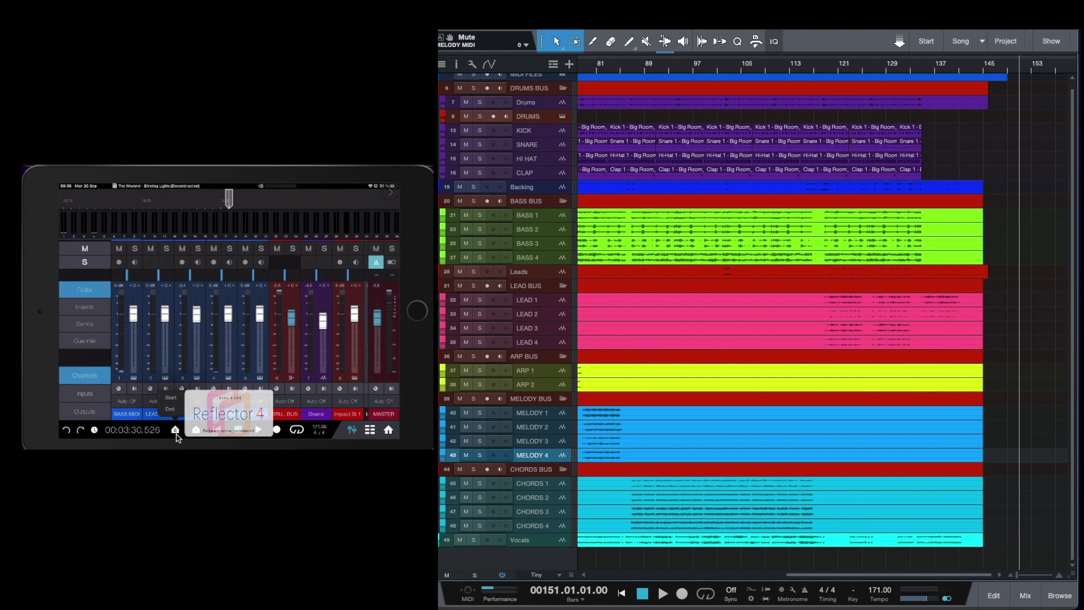
{"action": "left_click", "coordinate": [170, 397]}
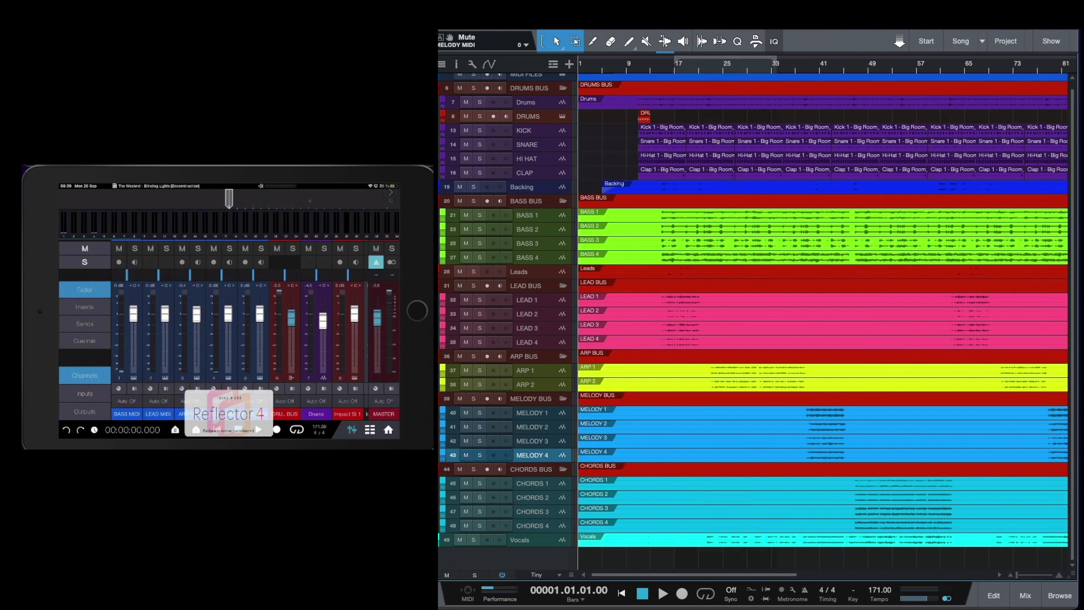
Insert four markers at different points along the song, with the last one at bar 65.
{"action": "left_click", "coordinate": [196, 430]}
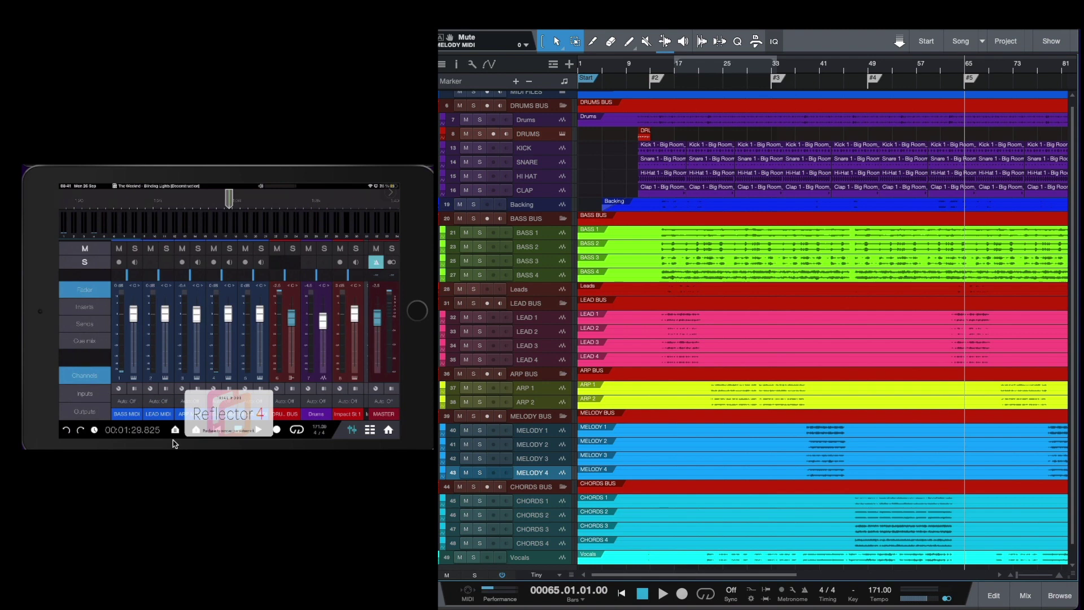
Undo the four marker insertions and redo them.
{"action": "left_click", "coordinate": [67, 432]}
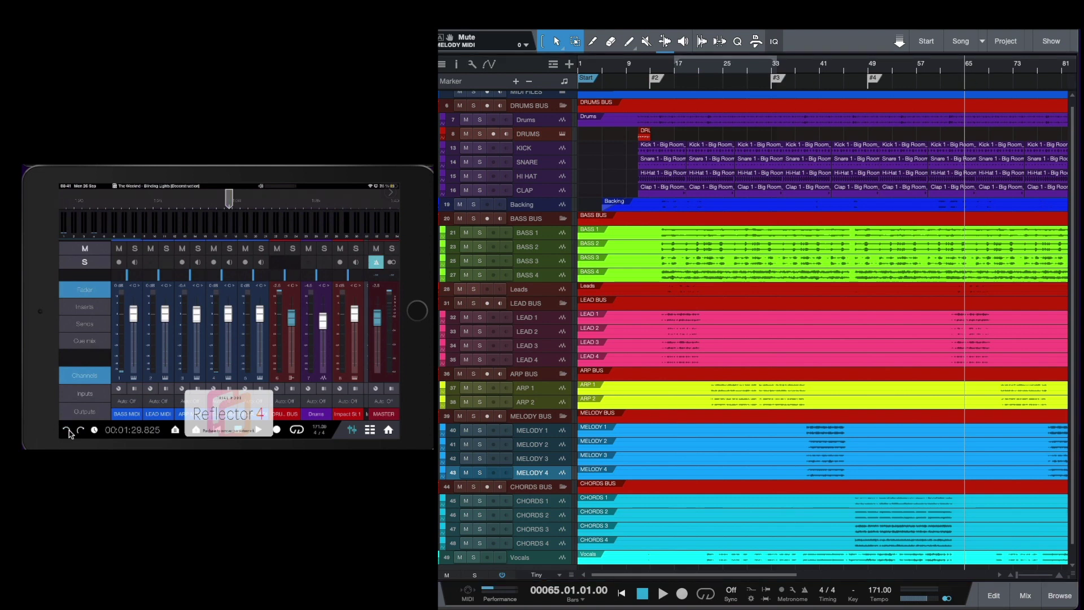
{"action": "left_click", "coordinate": [68, 432]}
{"action": "left_click", "coordinate": [68, 433]}
{"action": "left_click", "coordinate": [67, 432]}
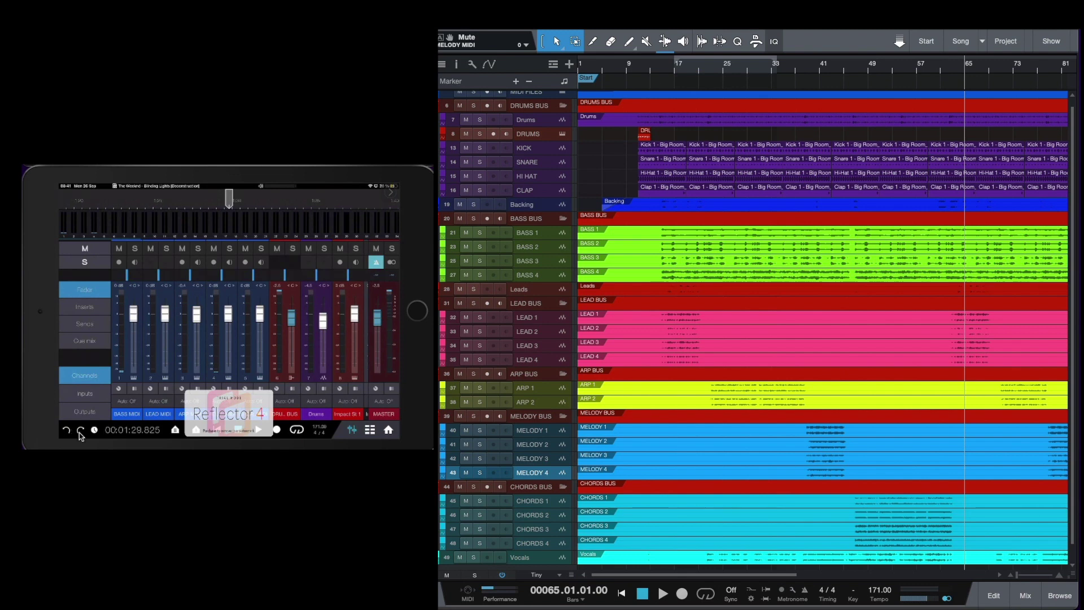
{"action": "left_click", "coordinate": [81, 431]}
{"action": "left_click", "coordinate": [81, 432]}
{"action": "left_click", "coordinate": [80, 431]}
{"action": "left_click", "coordinate": [80, 431]}
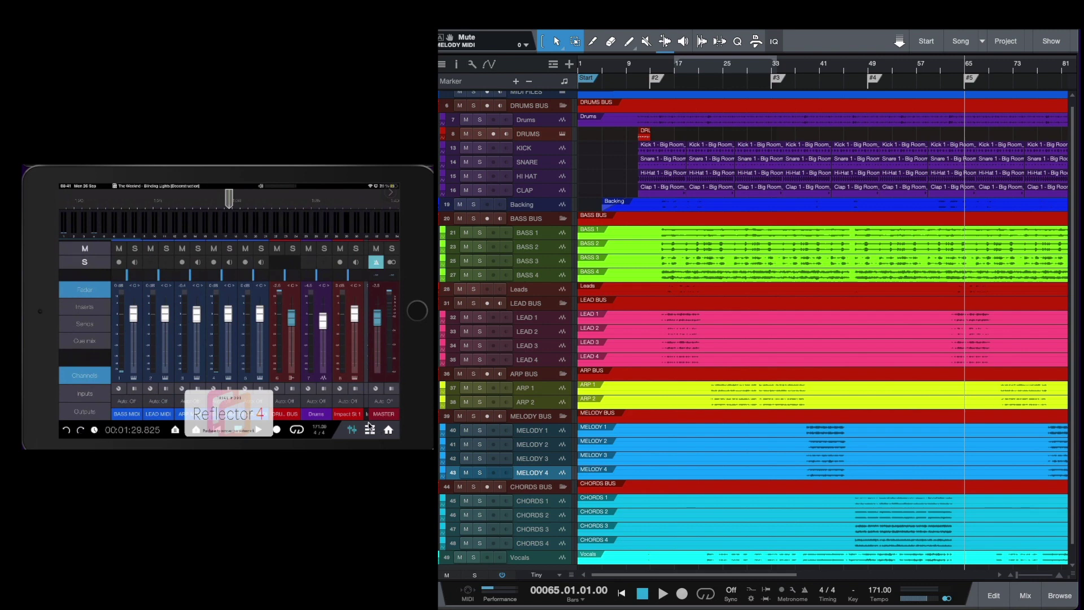
Display the View commands on the tablet's command page and use them to toggle the Console and the Editor open and closed.
{"action": "left_click", "coordinate": [370, 432]}
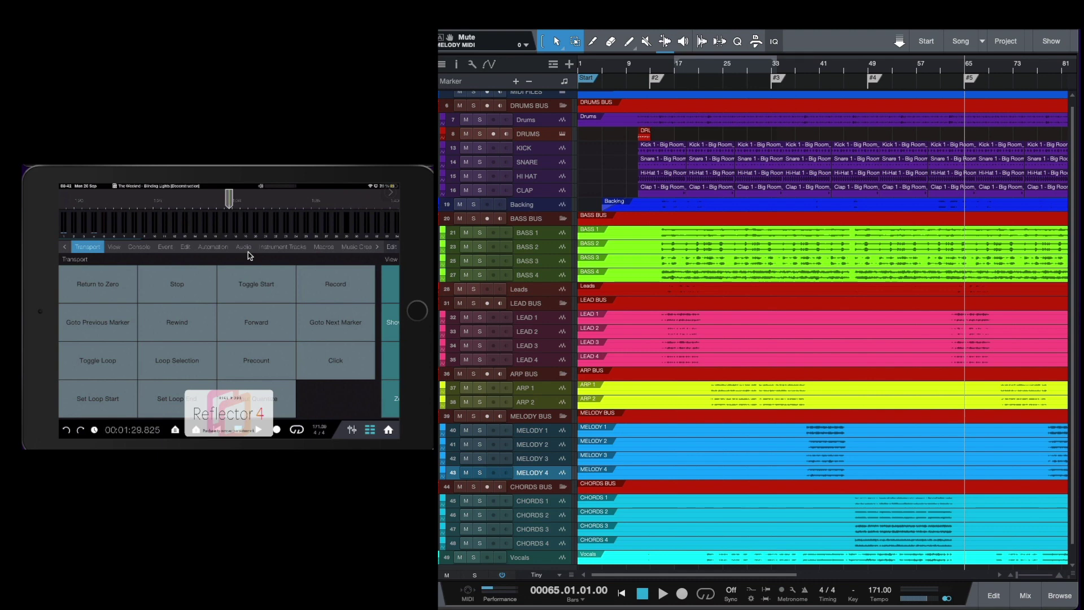
{"action": "left_click", "coordinate": [115, 248]}
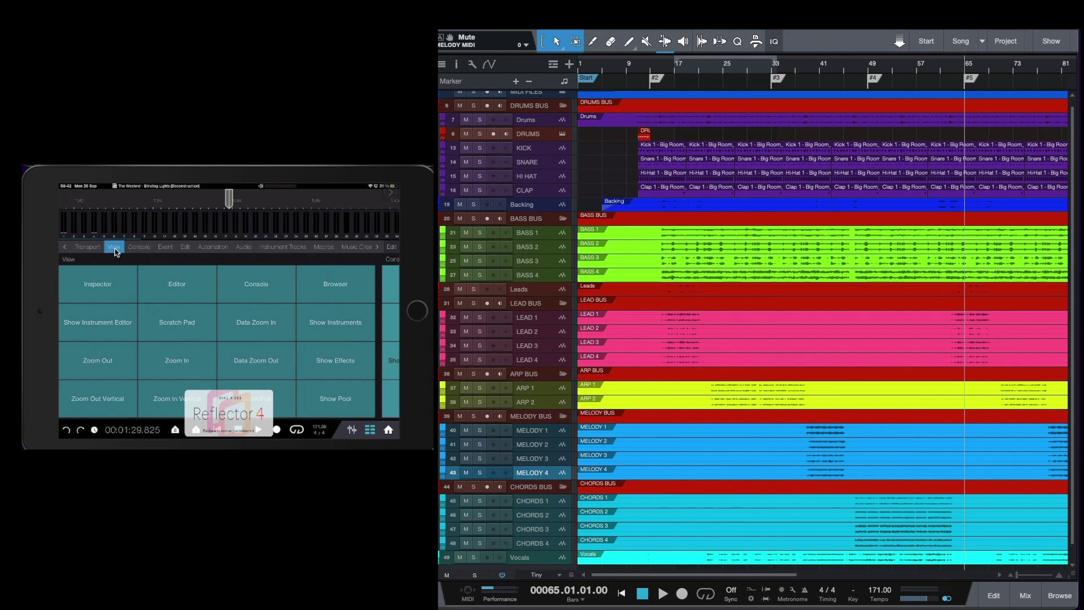
{"action": "left_click", "coordinate": [266, 291]}
{"action": "left_click", "coordinate": [266, 291]}
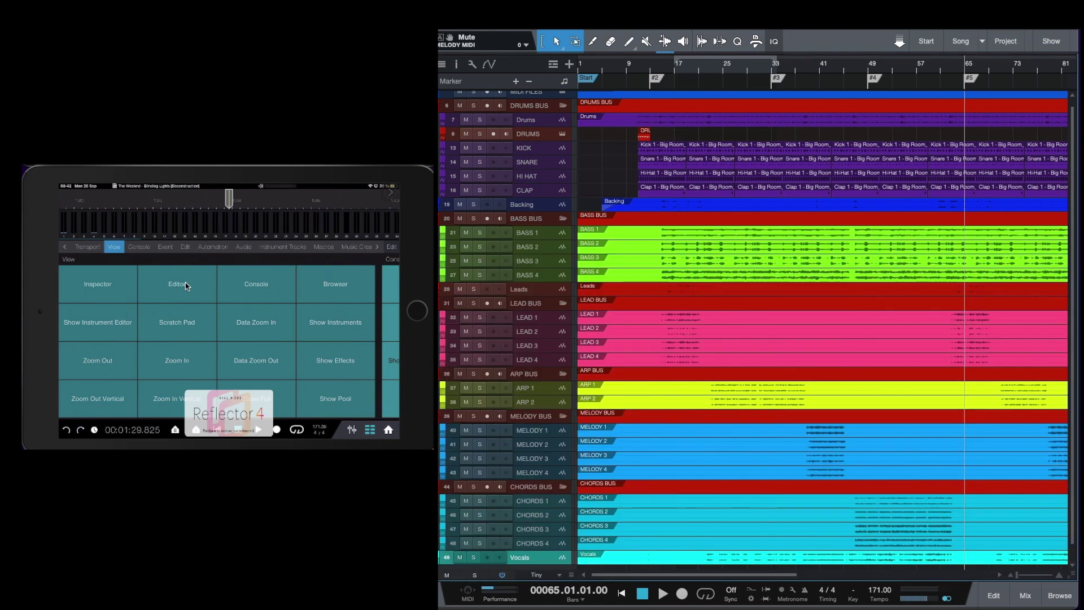
{"action": "left_click", "coordinate": [187, 286]}
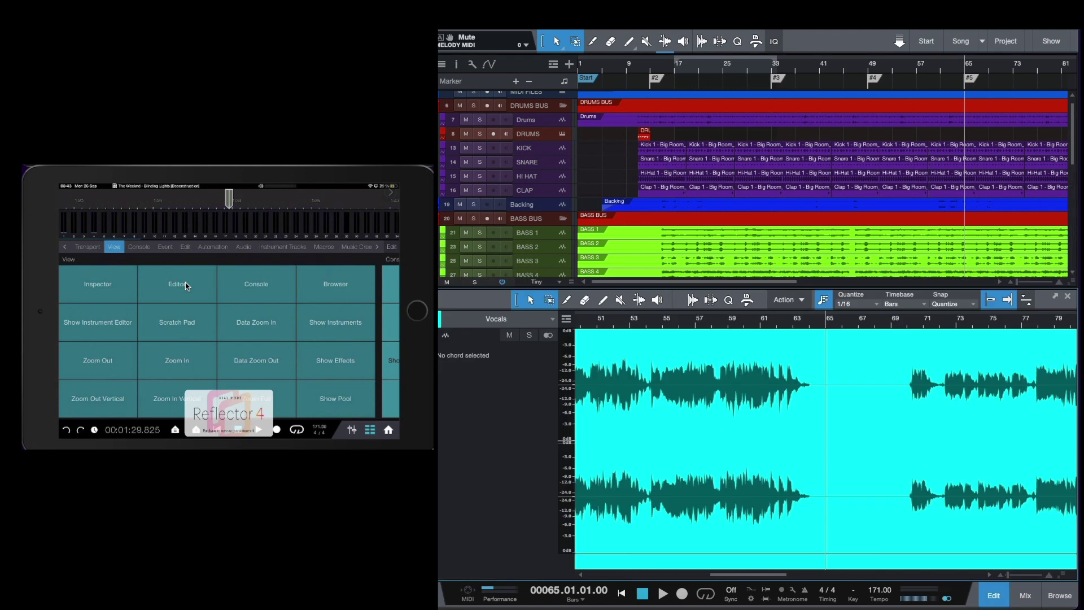
{"action": "left_click", "coordinate": [186, 287]}
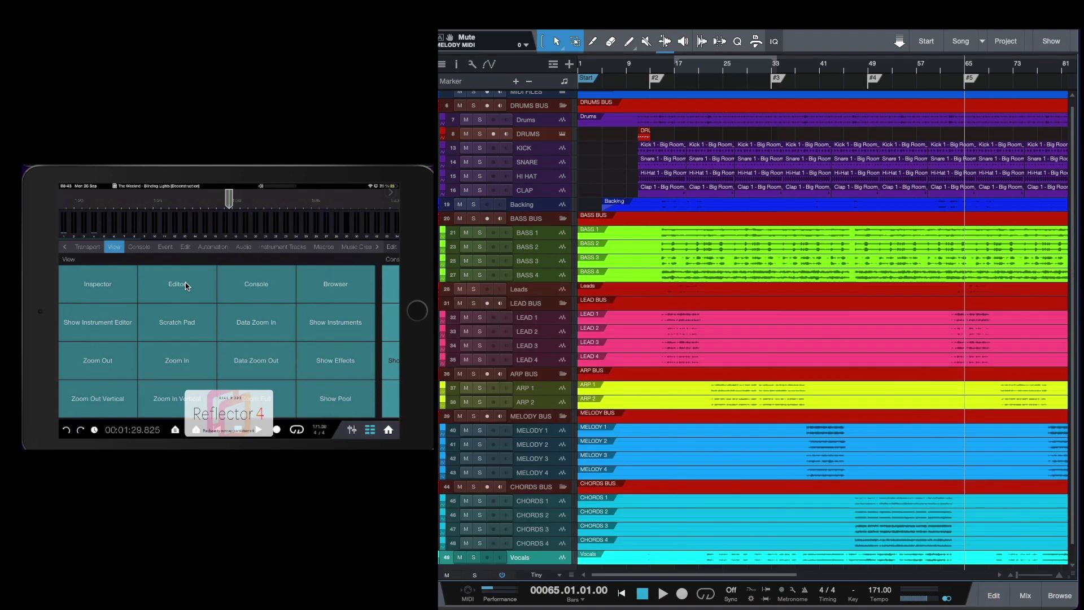
Zoom the arrangement in around bar 65 and back out to the song overview using the tablet's zoom commands.
{"action": "left_click", "coordinate": [186, 363]}
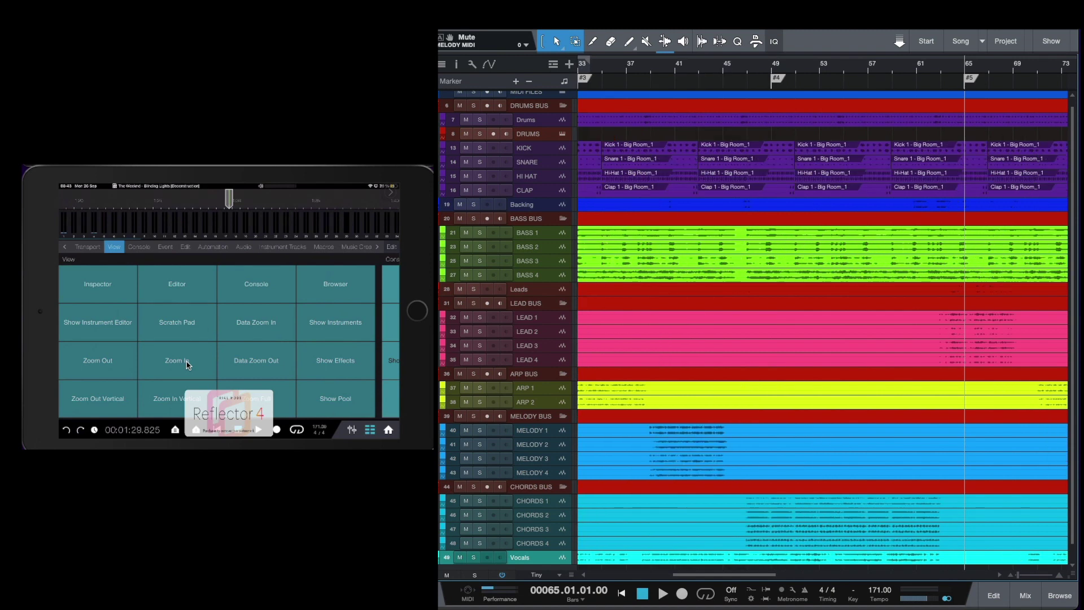
{"action": "left_click", "coordinate": [187, 363]}
{"action": "left_click", "coordinate": [187, 363]}
{"action": "left_click", "coordinate": [187, 363]}
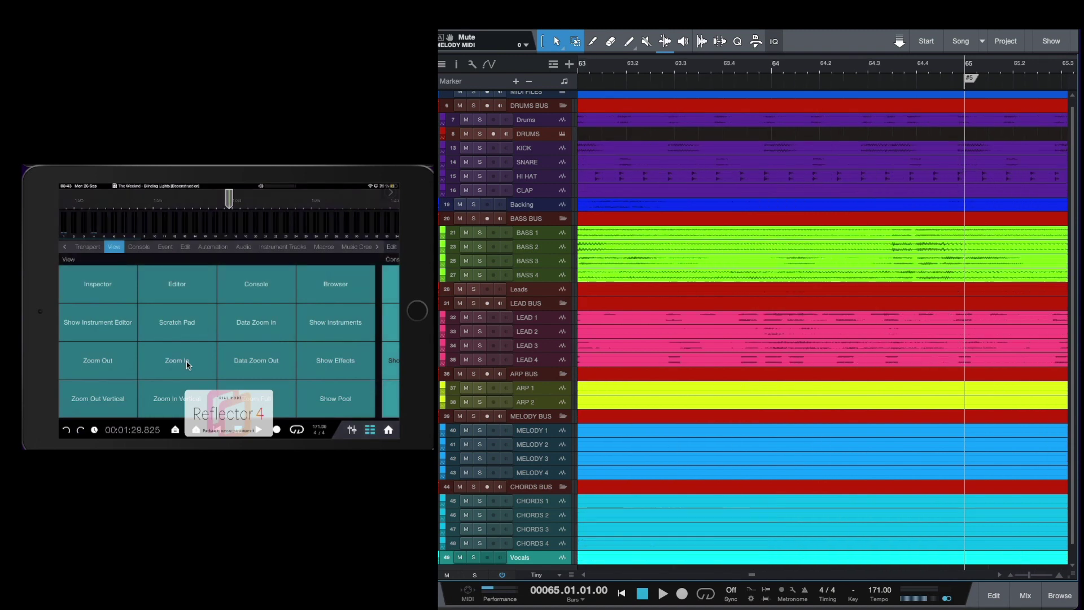
{"action": "left_click", "coordinate": [187, 363]}
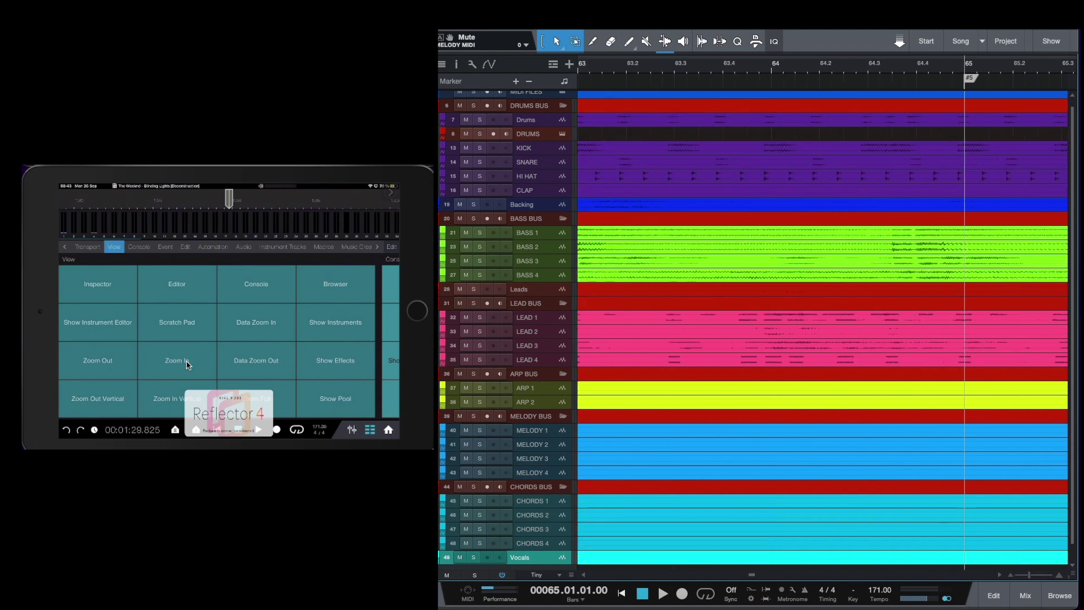
{"action": "left_click", "coordinate": [98, 366]}
{"action": "left_click", "coordinate": [98, 366]}
{"action": "left_click", "coordinate": [98, 366]}
{"action": "left_click", "coordinate": [98, 366]}
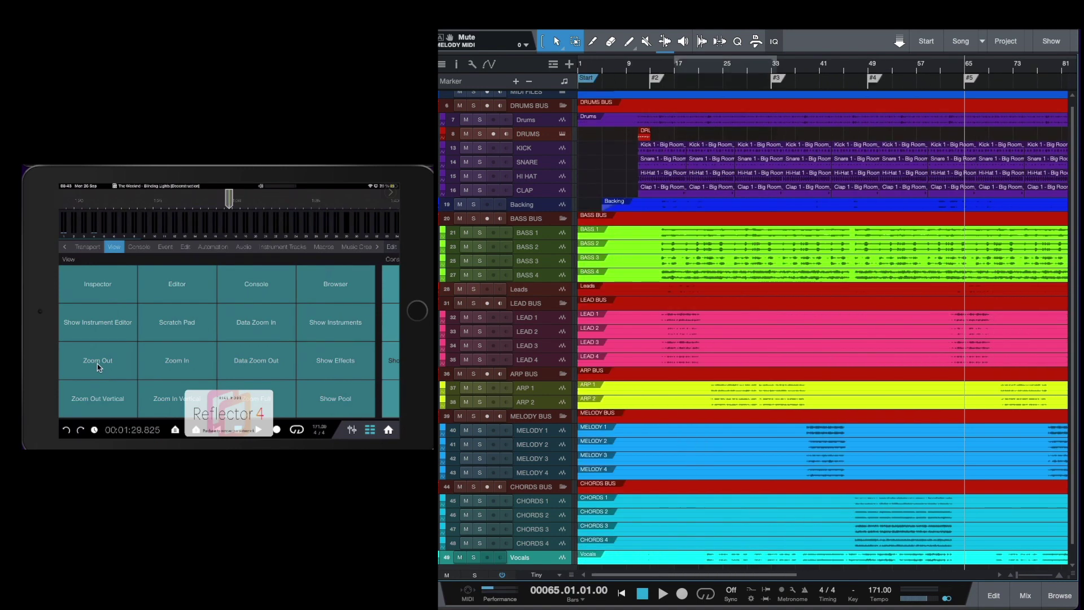
Zoom the arrangement out to the full song length and enlarge the track heights with the tablet's vertical zoom-in command.
{"action": "left_click", "coordinate": [98, 366]}
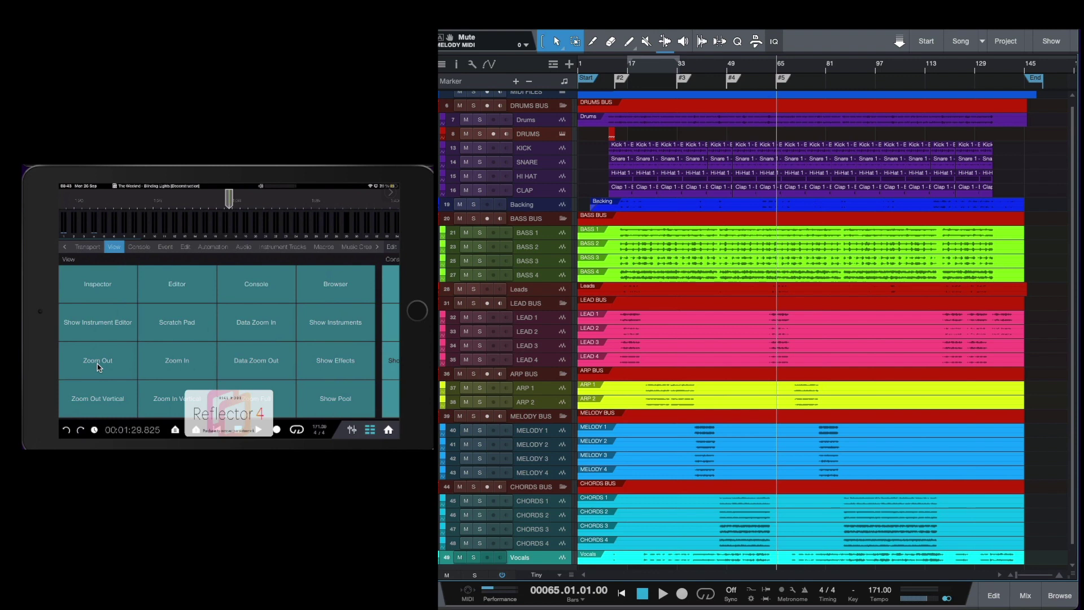
{"action": "left_click", "coordinate": [161, 407]}
{"action": "left_click", "coordinate": [161, 407]}
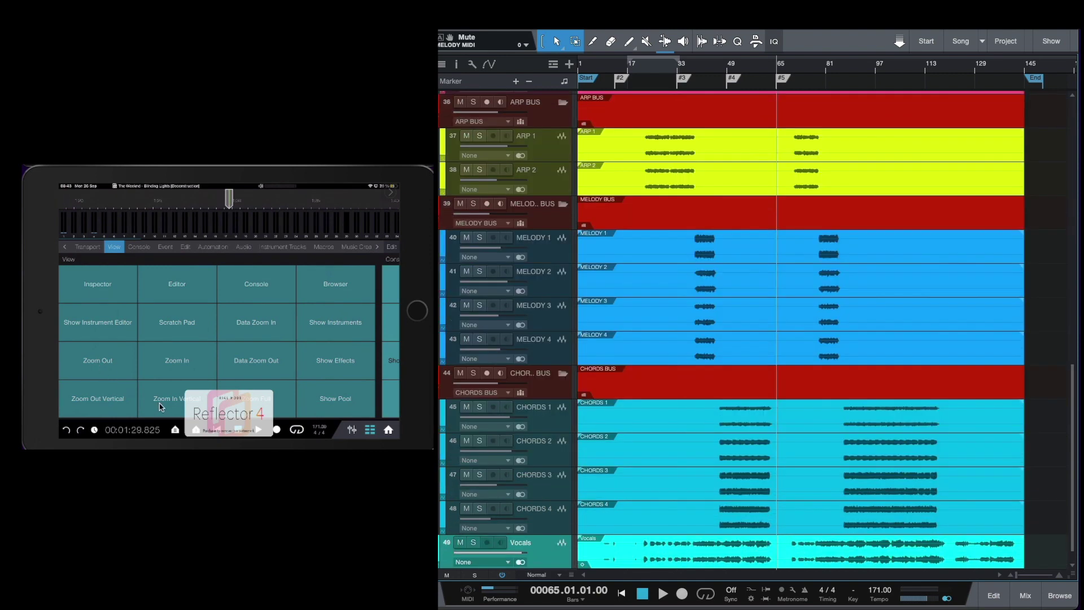
{"action": "left_click", "coordinate": [161, 407]}
{"action": "left_click", "coordinate": [161, 407]}
{"action": "left_click", "coordinate": [161, 406]}
{"action": "left_click", "coordinate": [161, 407]}
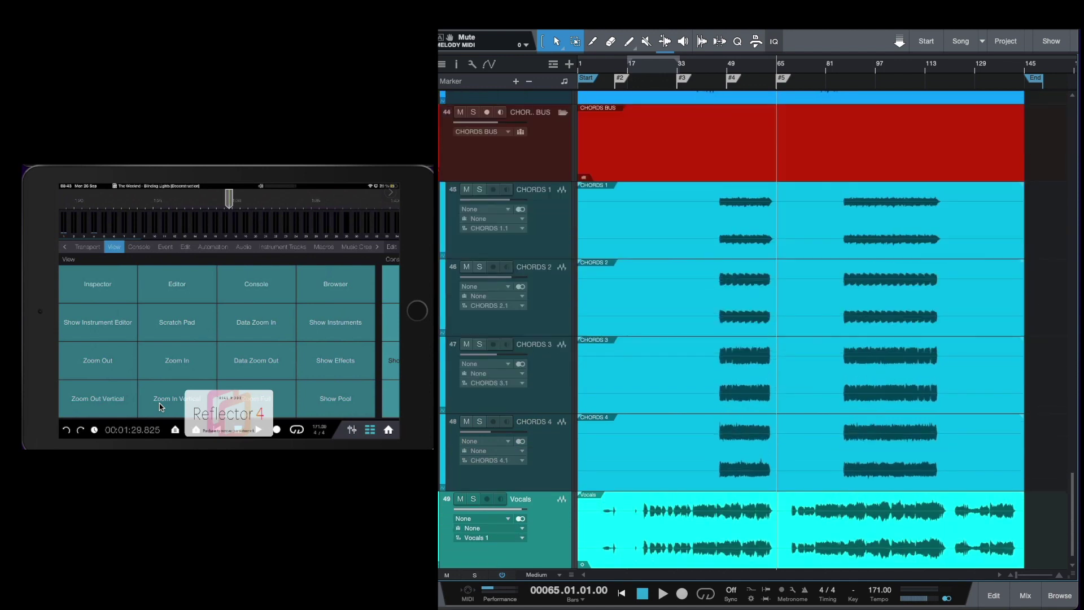
{"action": "left_click", "coordinate": [161, 407]}
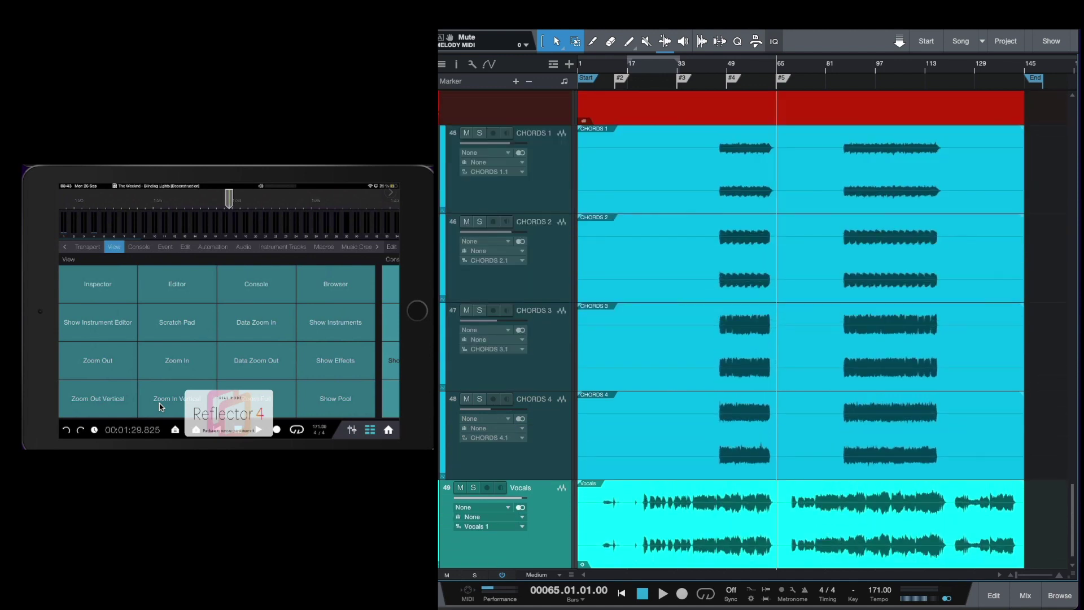
Shrink the track heights with the tablet's vertical zoom-out command until all tracks fit in the arrangement.
{"action": "left_click", "coordinate": [84, 407]}
{"action": "left_click", "coordinate": [83, 406]}
{"action": "left_click", "coordinate": [84, 407]}
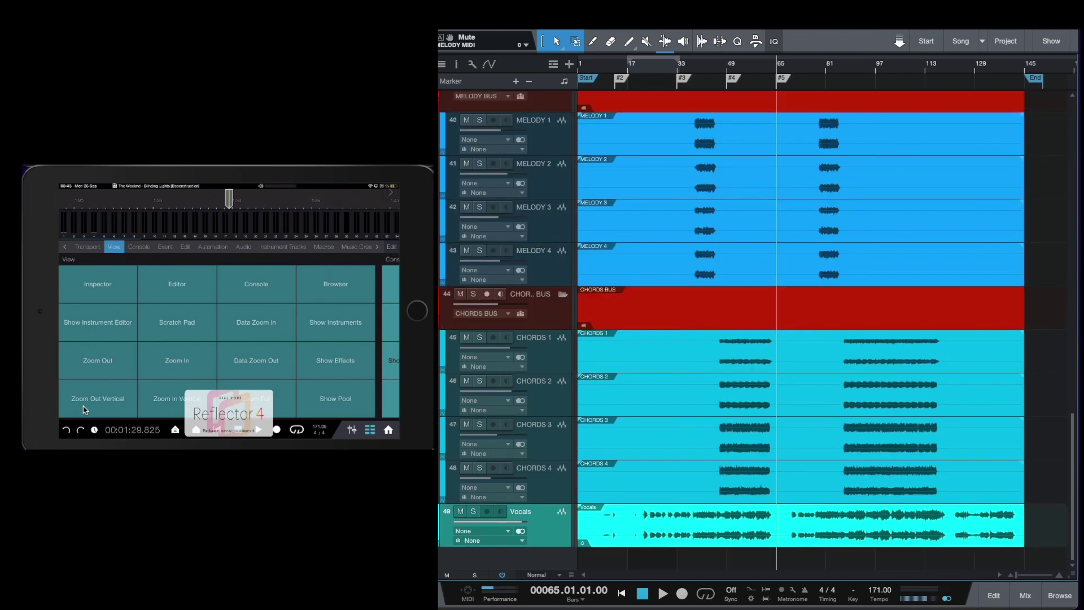
{"action": "left_click", "coordinate": [84, 407]}
{"action": "left_click", "coordinate": [85, 409]}
{"action": "left_click", "coordinate": [85, 410]}
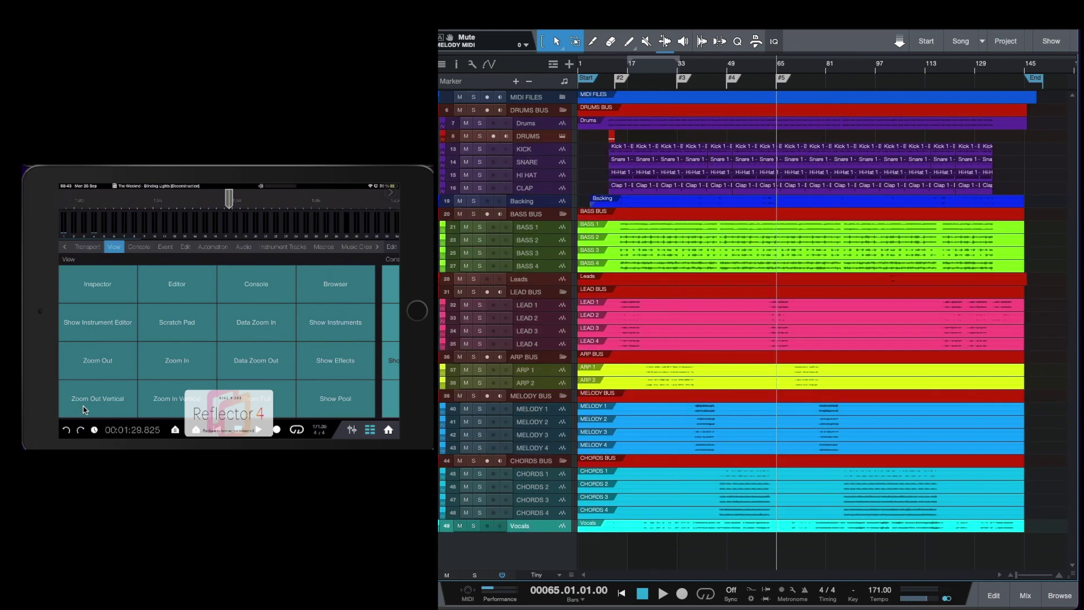
Toggle the Browser and its Instruments list open and closed using the tablet's View commands.
{"action": "left_click", "coordinate": [332, 290]}
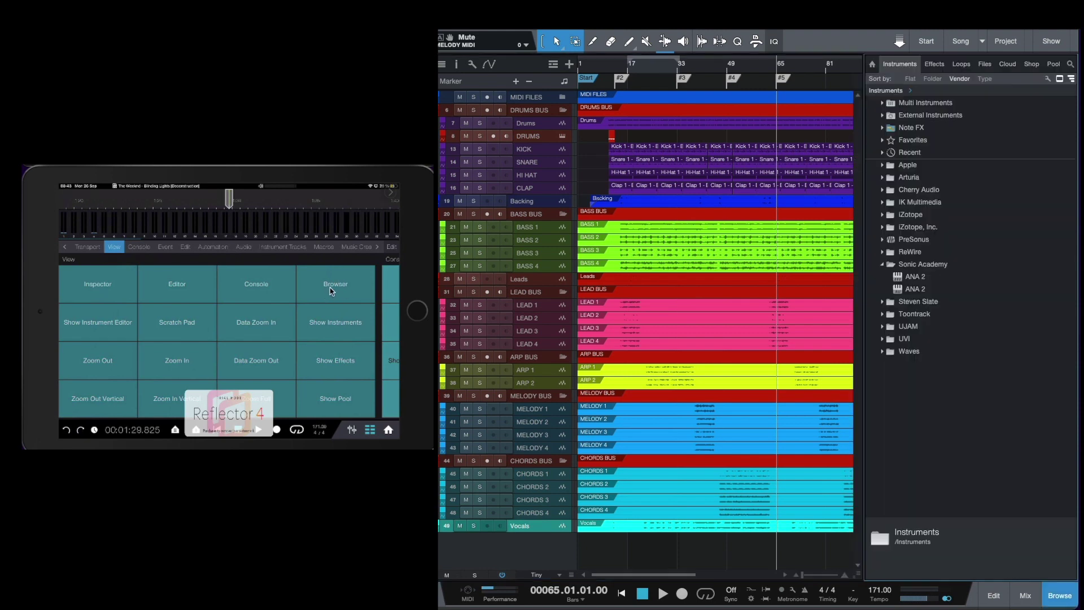
{"action": "left_click", "coordinate": [332, 291]}
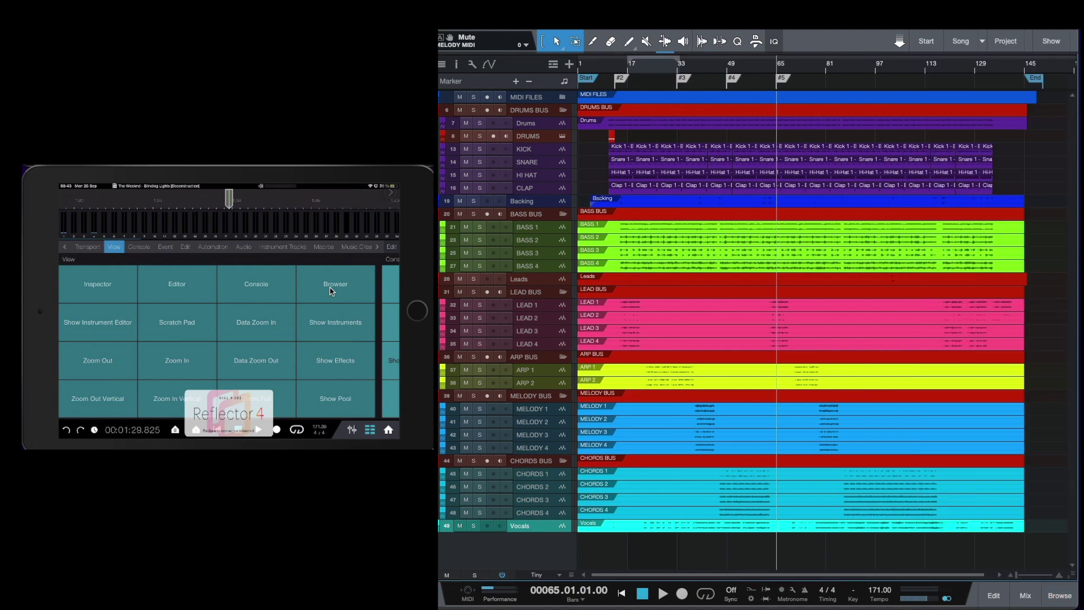
{"action": "left_click", "coordinate": [335, 338]}
{"action": "left_click", "coordinate": [335, 337]}
Show and hide the Effects list and the Pool in the Browser using the tablet's View commands.
{"action": "left_click", "coordinate": [336, 372]}
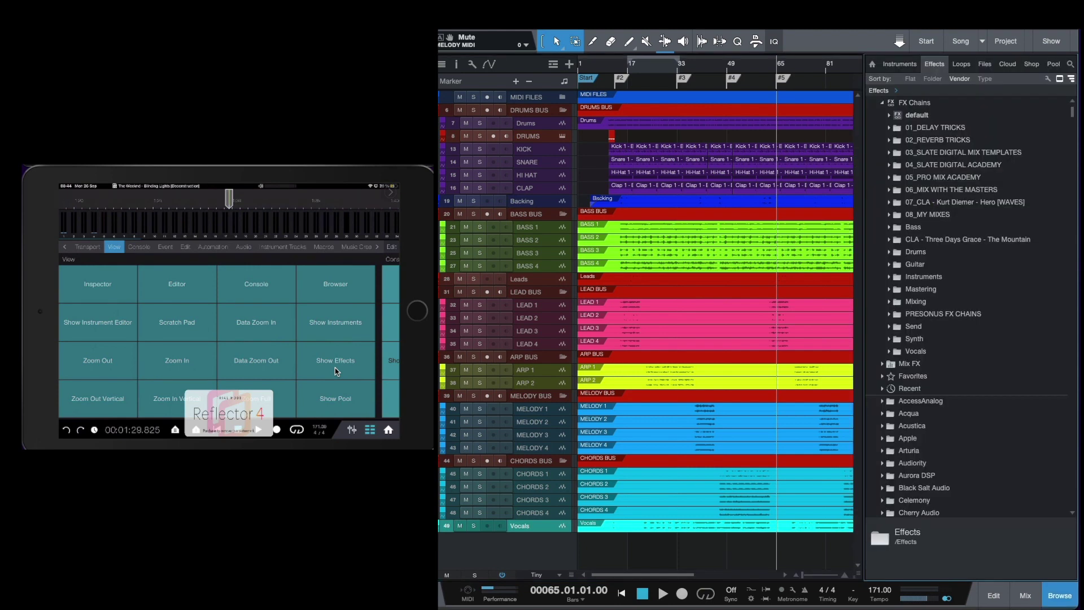
{"action": "left_click", "coordinate": [337, 372]}
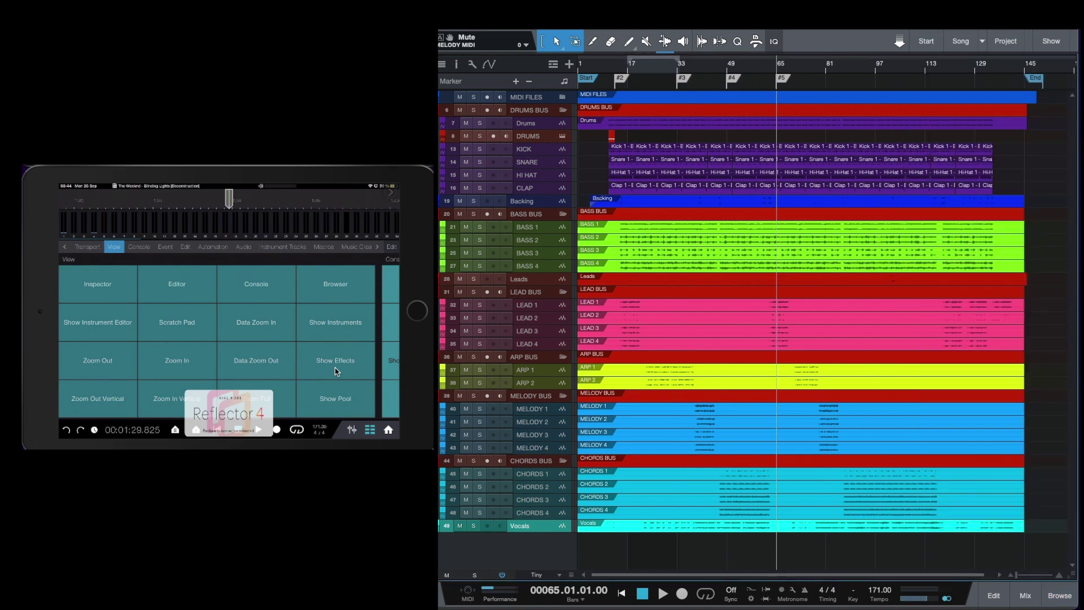
{"action": "left_click", "coordinate": [331, 406]}
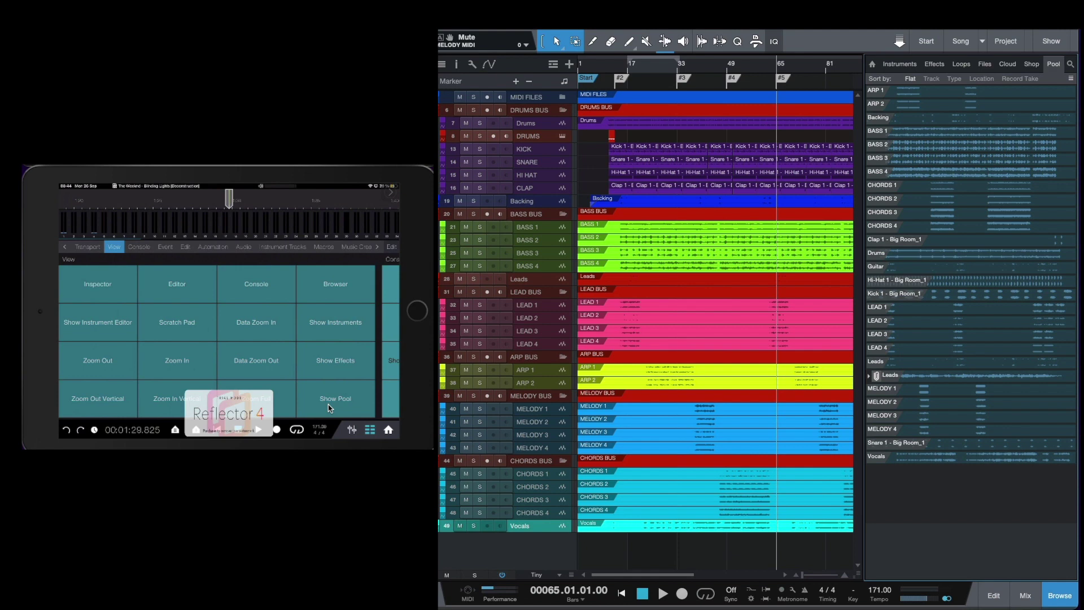
{"action": "left_click", "coordinate": [329, 406]}
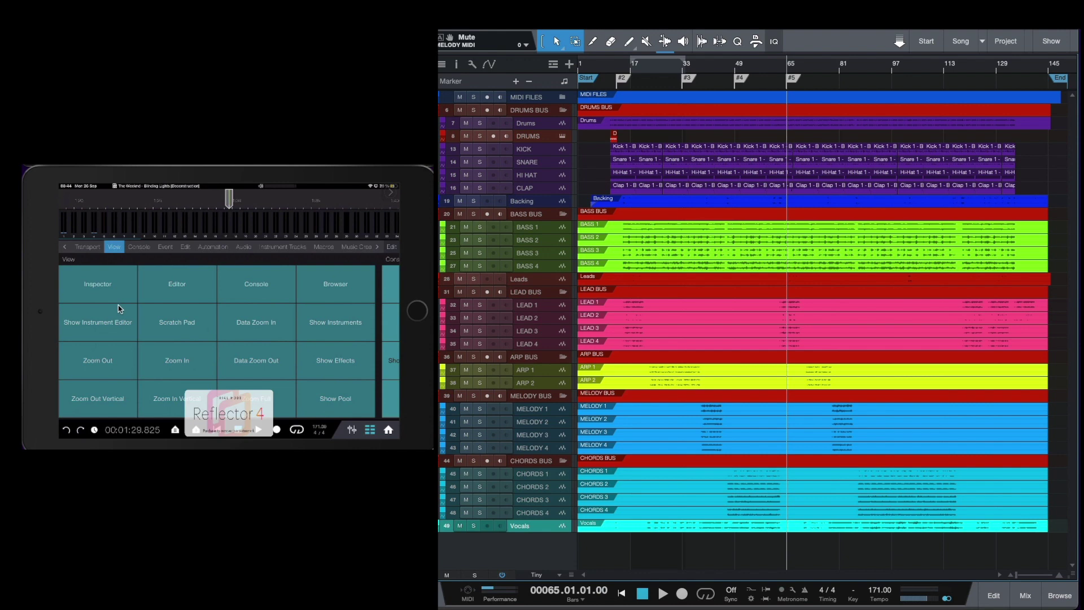
Display the Console commands on the tablet, and open and dismiss the Add Insert and Add Send lists for Vocals.
{"action": "left_click", "coordinate": [143, 249]}
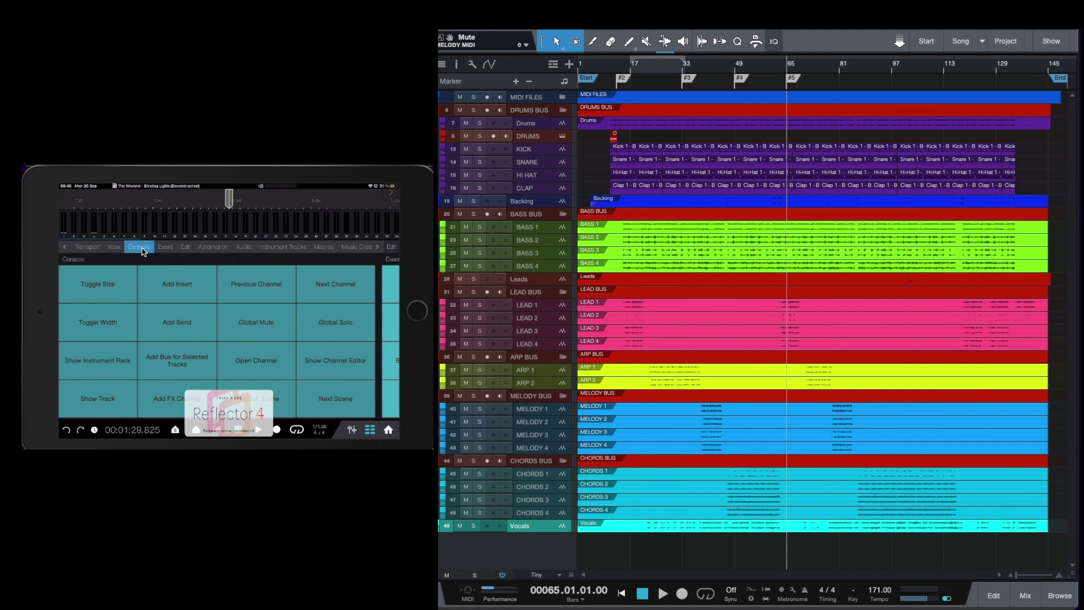
{"action": "left_click", "coordinate": [176, 296]}
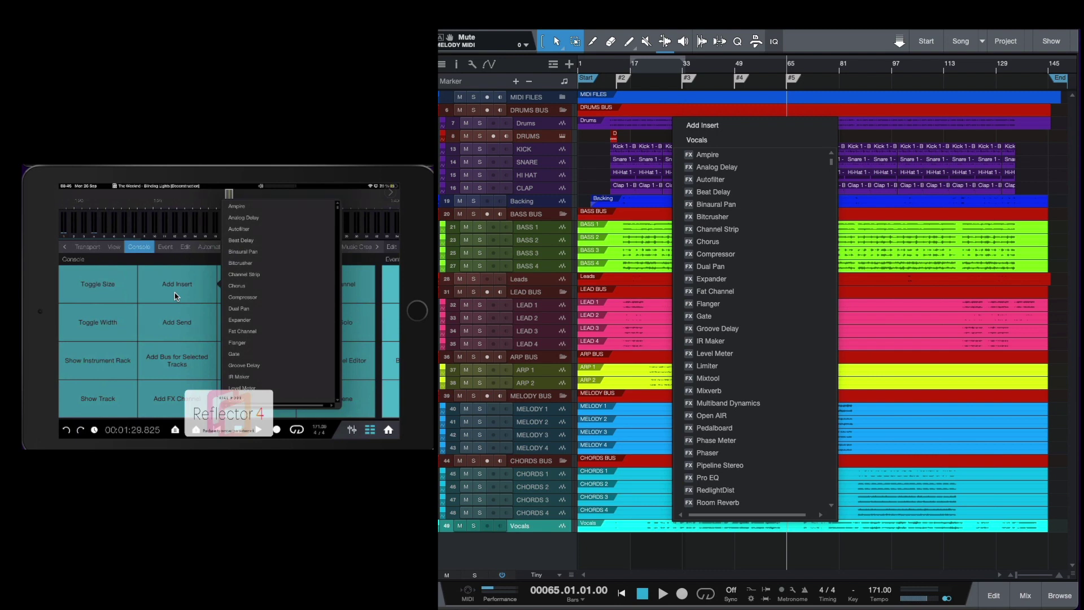
{"action": "left_click", "coordinate": [177, 296]}
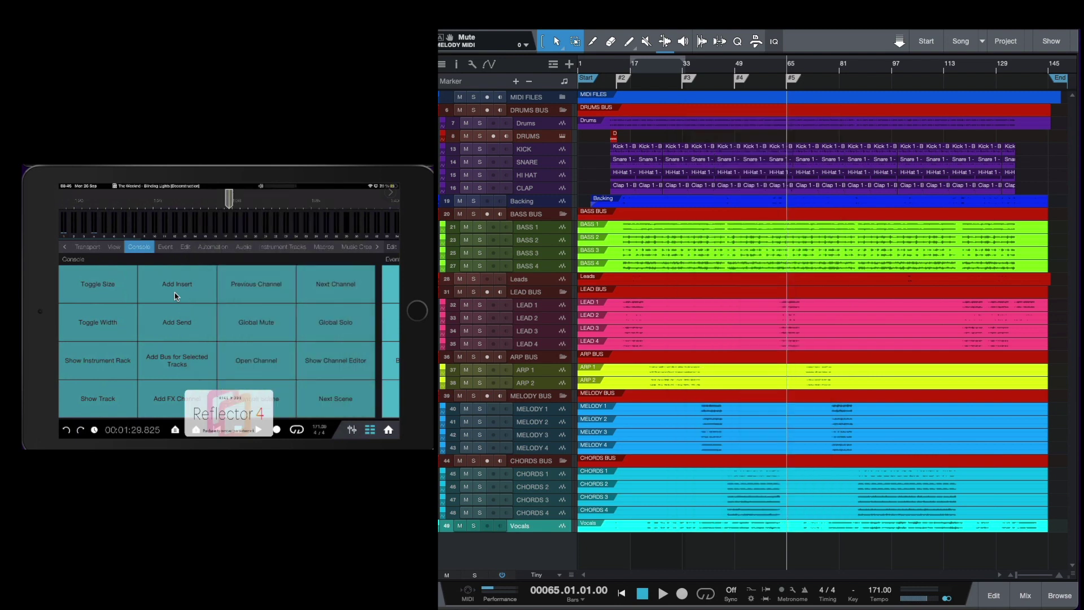
{"action": "left_click", "coordinate": [177, 326]}
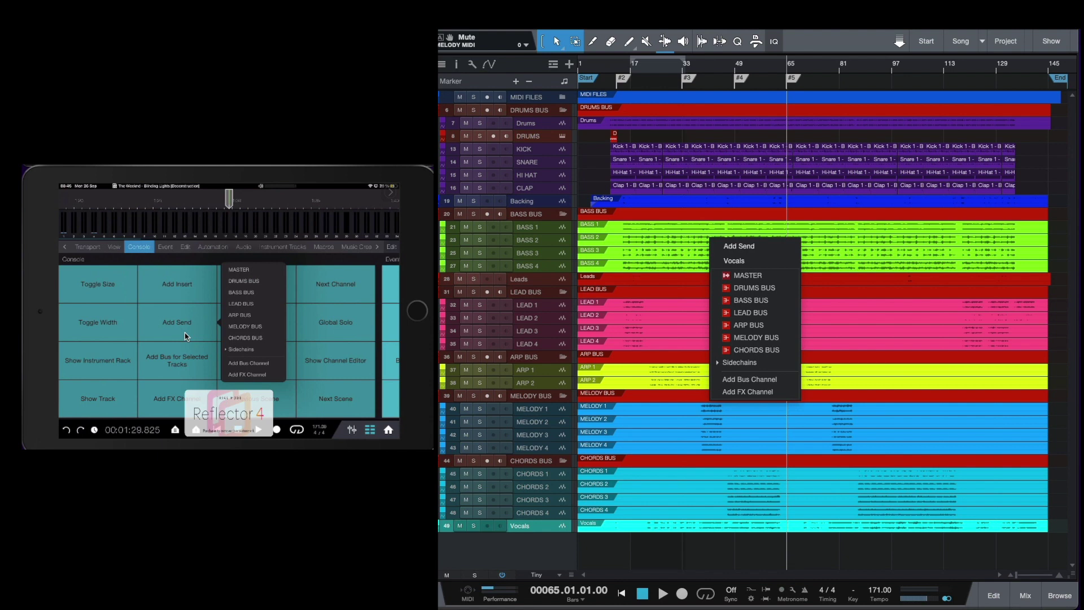
{"action": "left_click", "coordinate": [187, 337]}
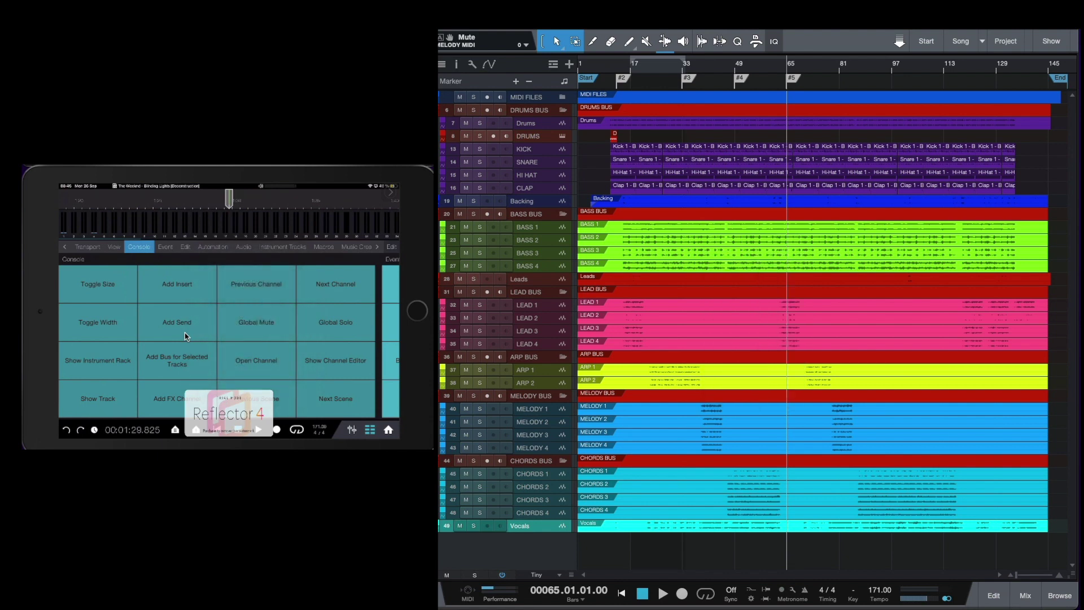
Show the Console with the Vocals channel and add an FX channel from the tablet.
{"action": "left_click", "coordinate": [260, 371]}
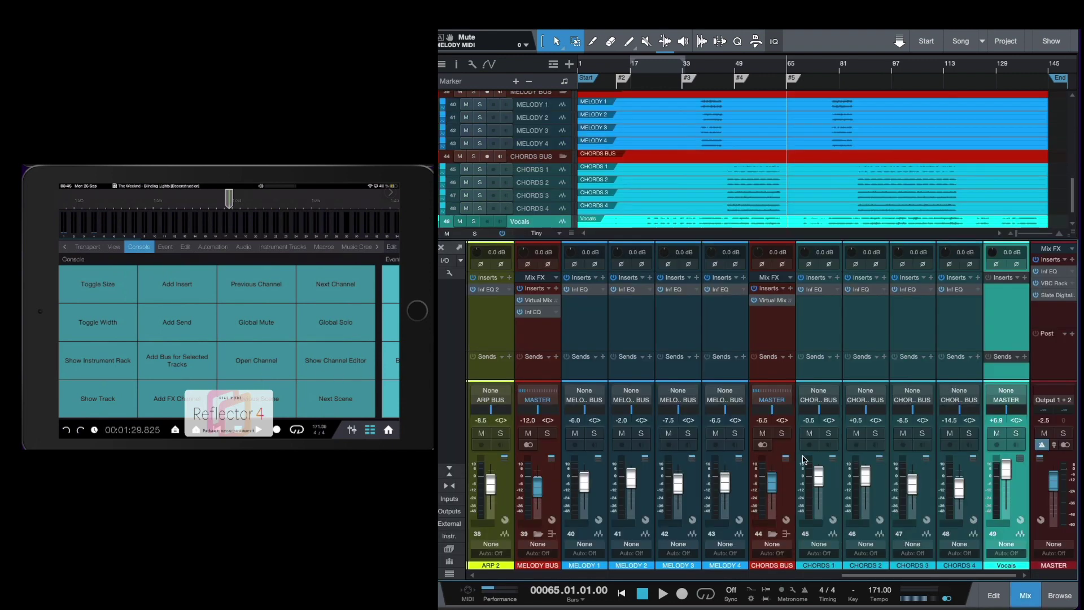
{"action": "left_click", "coordinate": [163, 409]}
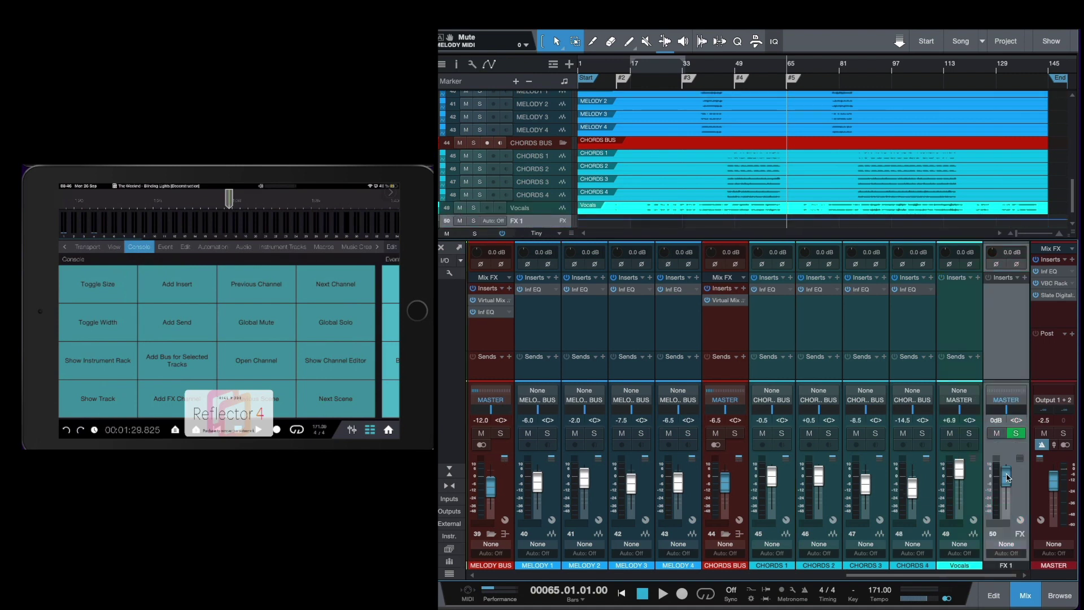
Select the CHORDS 4 channel and show and hide its channel editor from the tablet.
{"action": "left_click", "coordinate": [929, 470]}
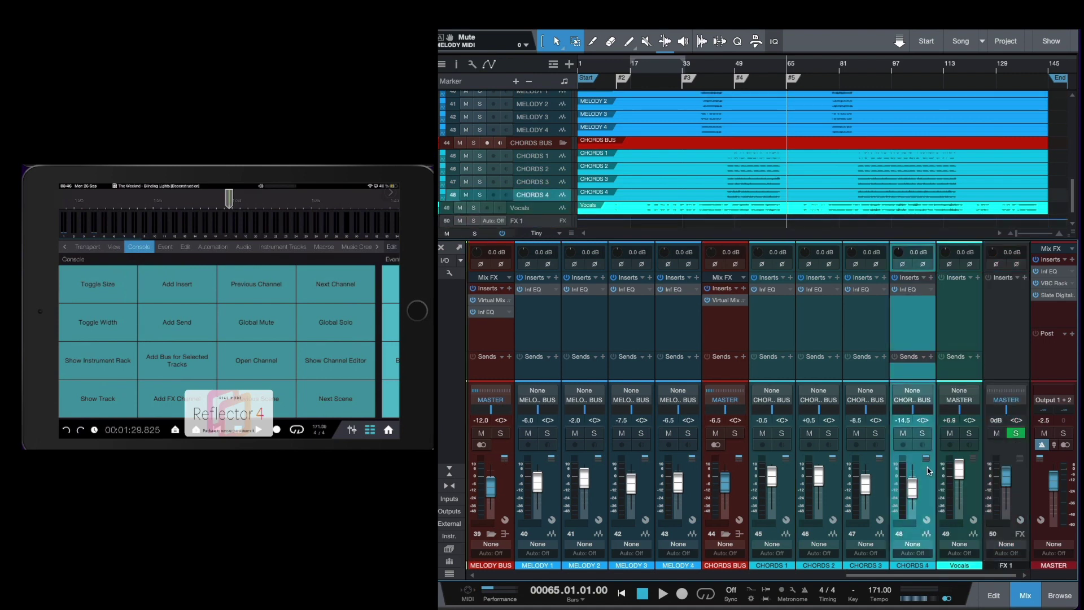
{"action": "left_click", "coordinate": [337, 373]}
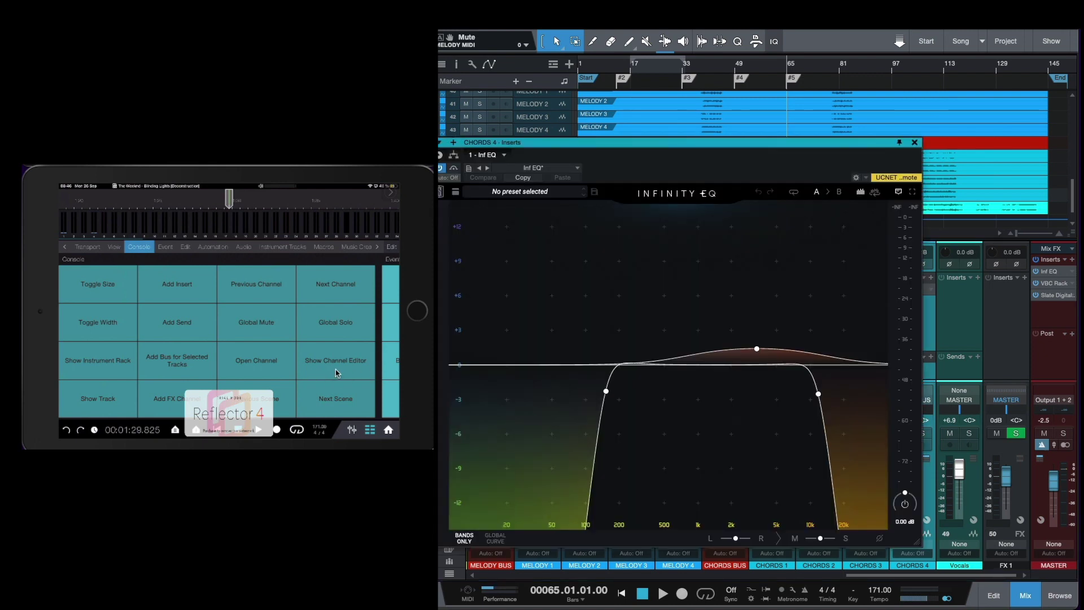
{"action": "left_click", "coordinate": [337, 373]}
Display the Audio commands on the tablet, reverse the Vocals event and restore its direction, and normalize it.
{"action": "left_click", "coordinate": [245, 247]}
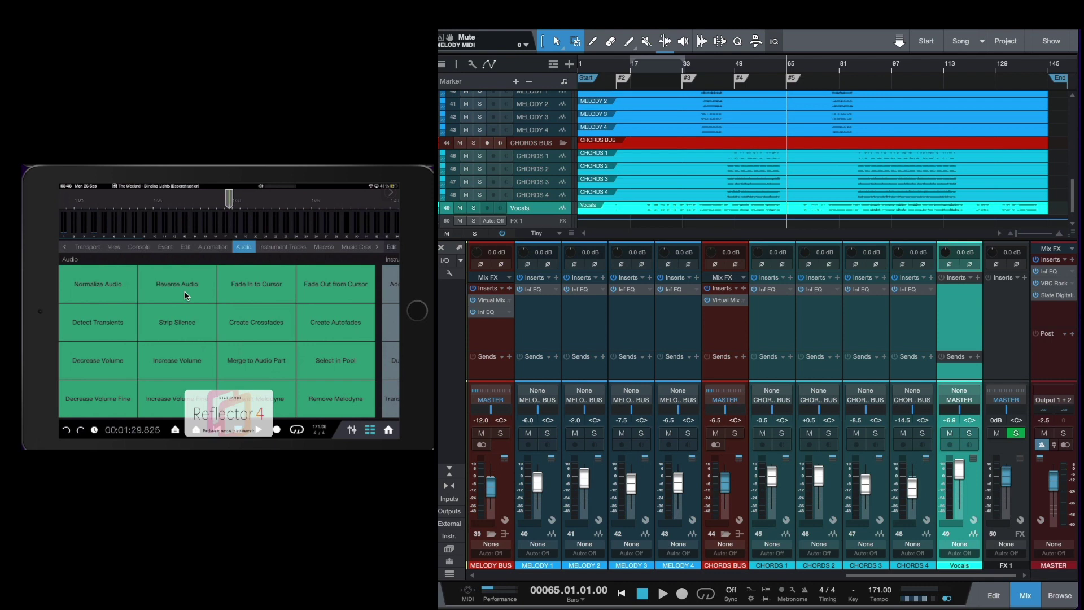
{"action": "left_click", "coordinate": [187, 295]}
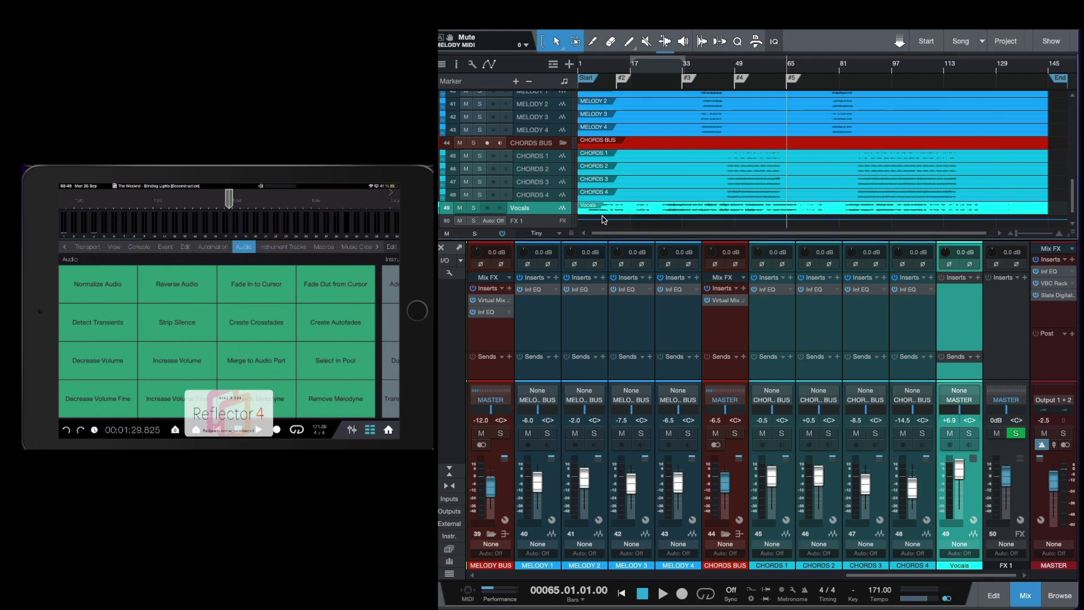
{"action": "left_click", "coordinate": [99, 296]}
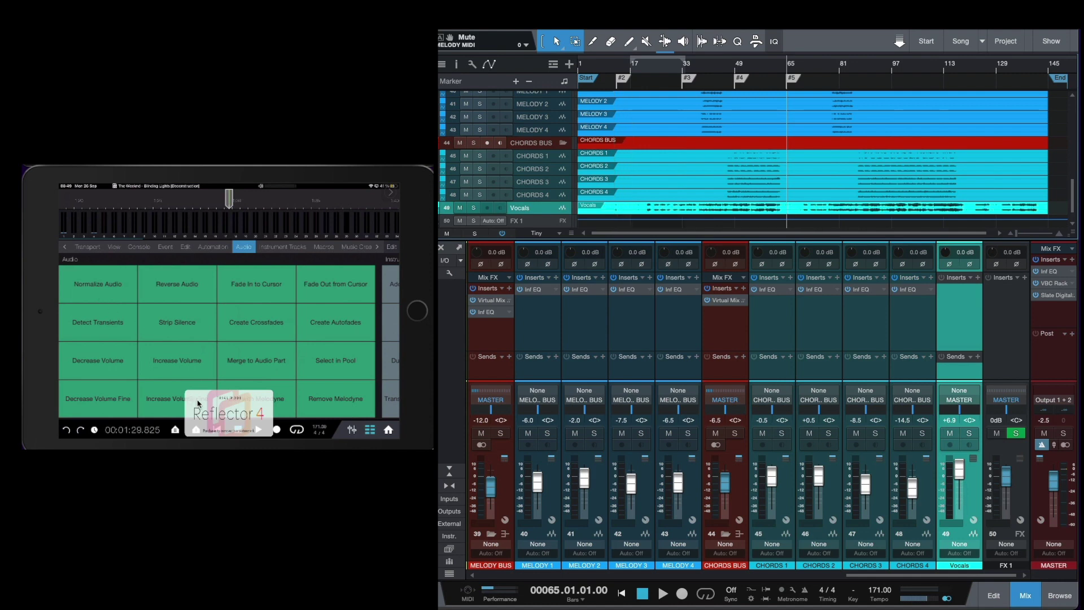
Raise and lower the Vocals event's volume, and apply Melodyne to the event and remove it again.
{"action": "left_click", "coordinate": [180, 367]}
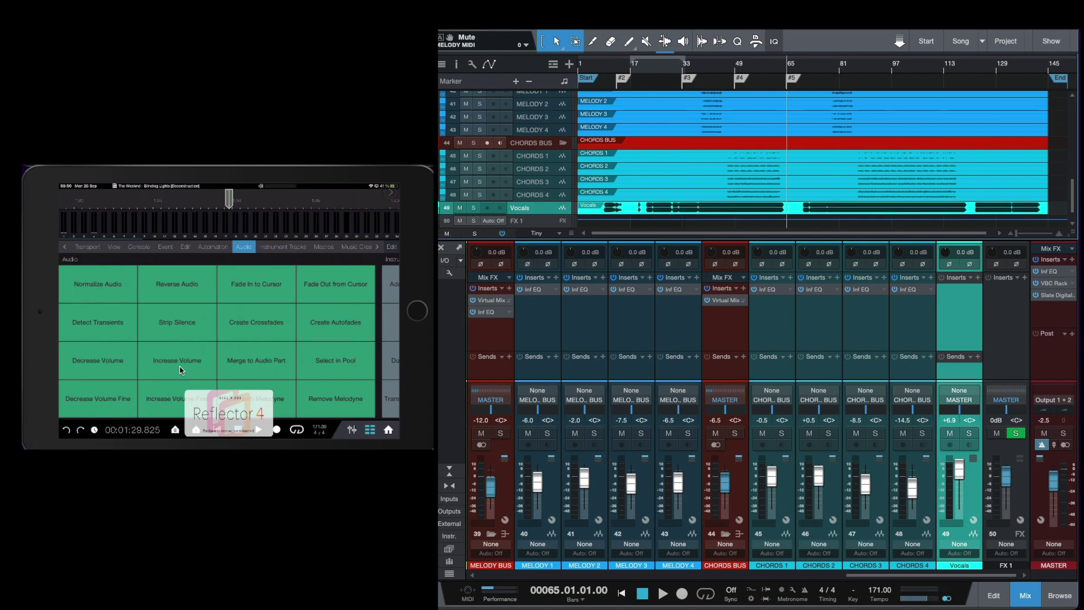
{"action": "left_click", "coordinate": [90, 375]}
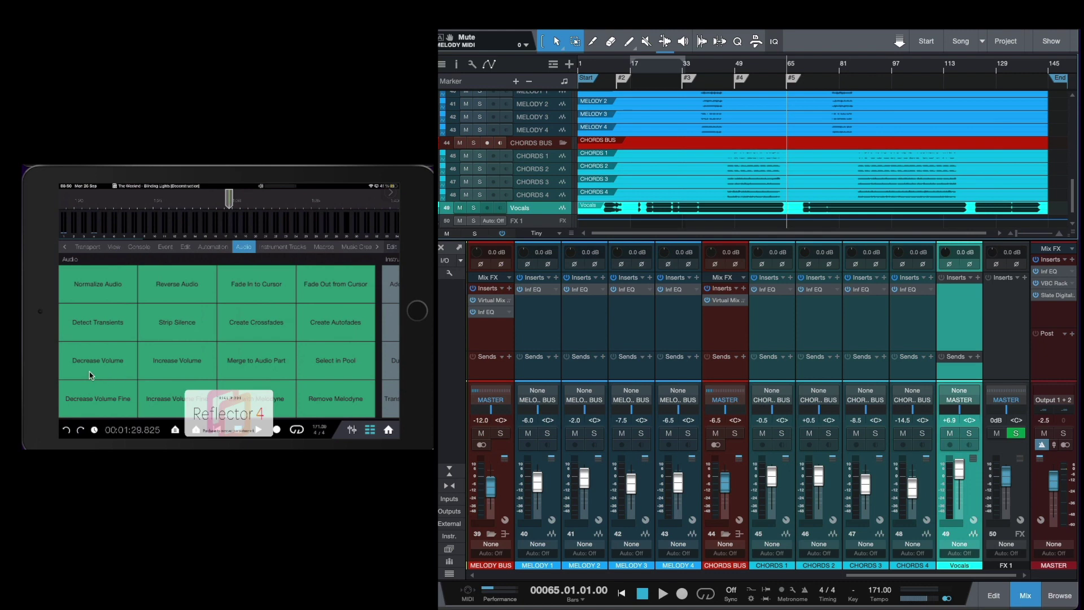
{"action": "left_click", "coordinate": [285, 404]}
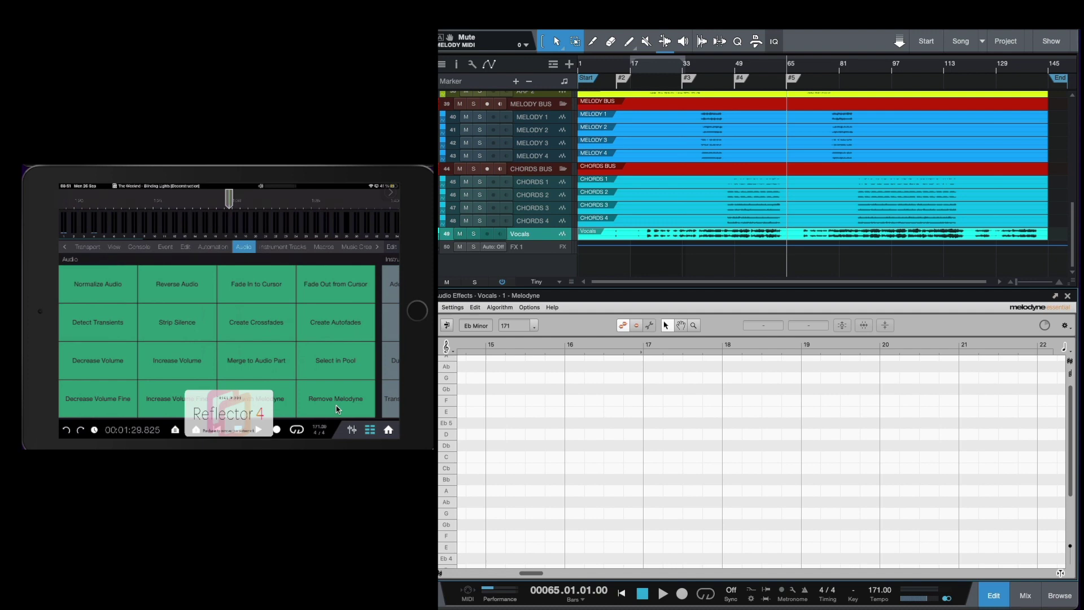
{"action": "left_click", "coordinate": [337, 409]}
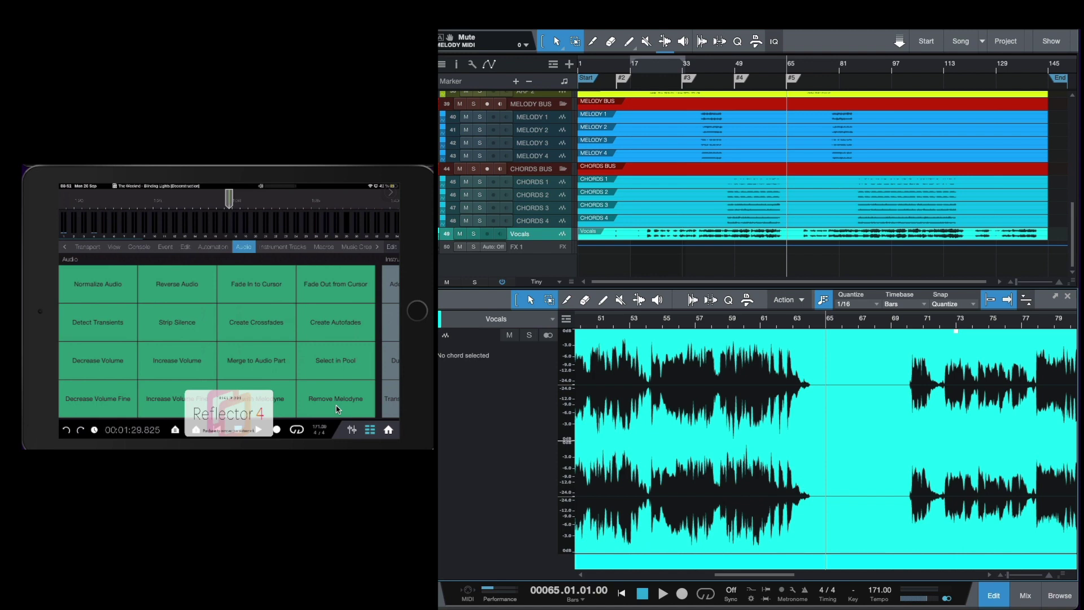
Display the Automation commands on the tablet and switch the Vocals automation mode to Touch and back to Off.
{"action": "left_click", "coordinate": [204, 248]}
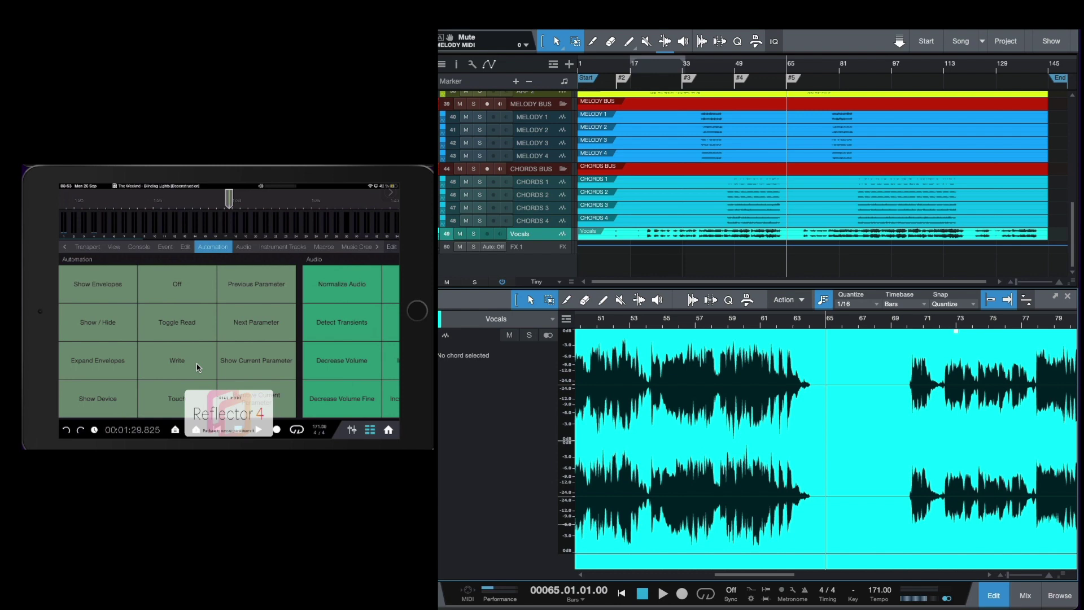
{"action": "left_click", "coordinate": [181, 330]}
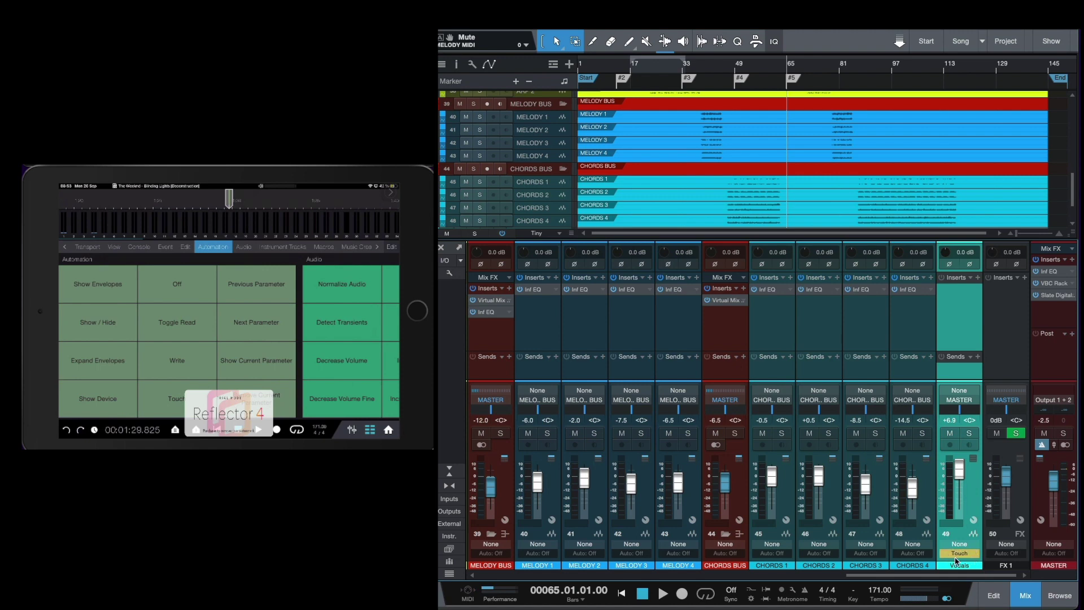
{"action": "left_click", "coordinate": [177, 292]}
Show the tracks' automation envelopes in the arrangement and hide them again.
{"action": "left_click", "coordinate": [84, 292]}
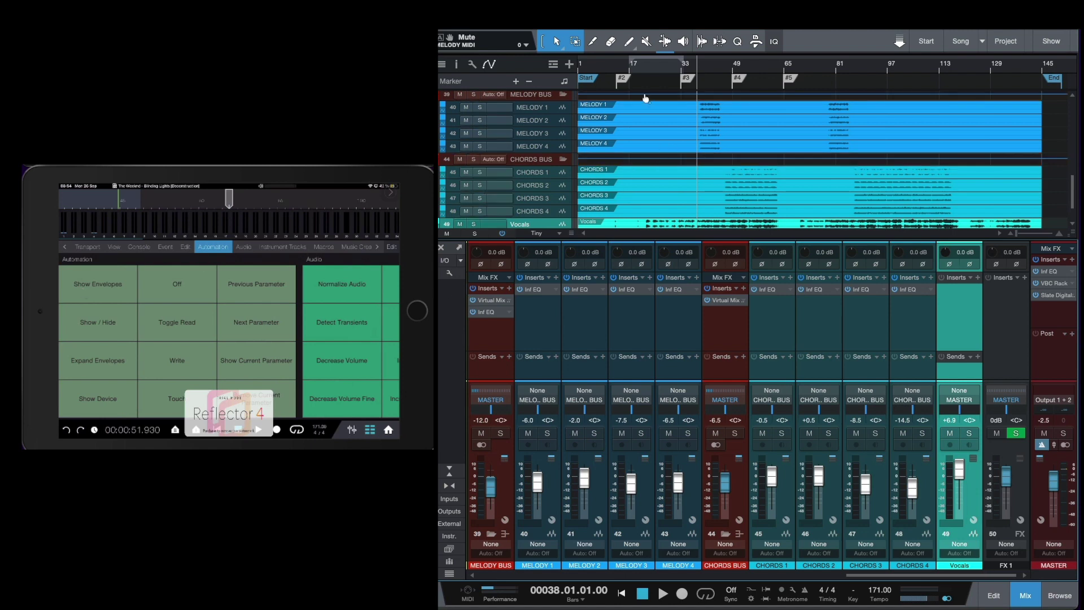
{"action": "key", "text": "a"}
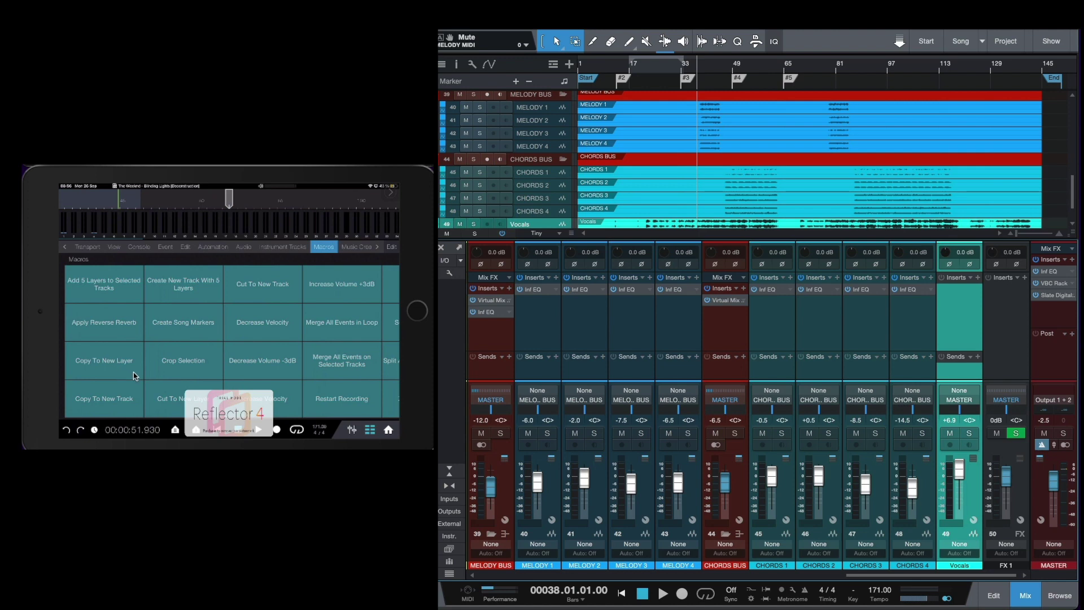
Run the Create Song Markers macro from the tablet and undo it.
{"action": "left_click", "coordinate": [183, 333]}
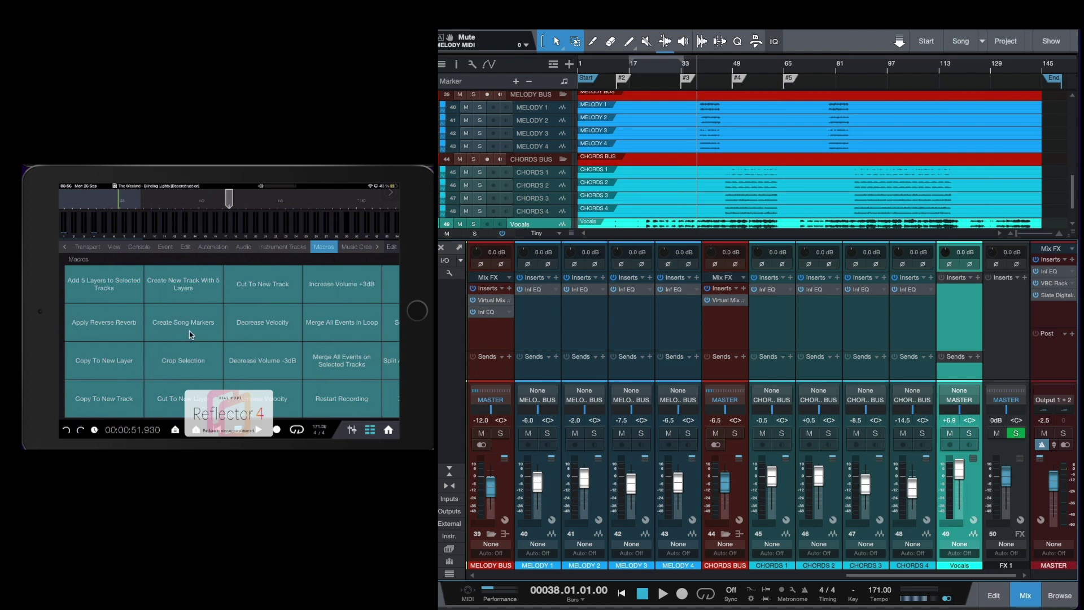
{"action": "left_click", "coordinate": [66, 431]}
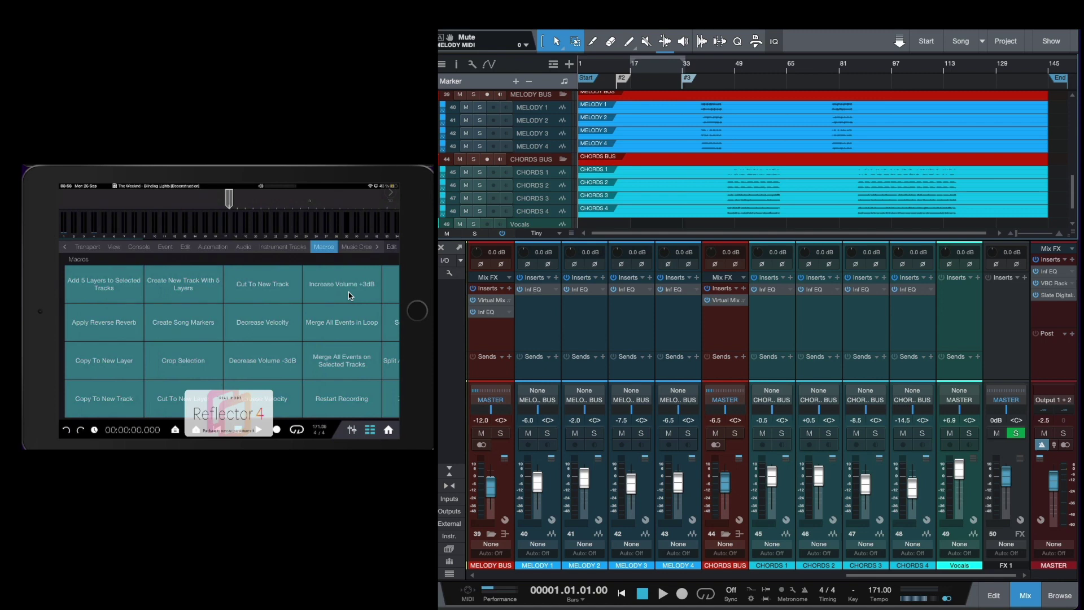
Run the Zoom Overview macro on the arrangement and display the Music Creation commands on the tablet.
{"action": "key", "text": "Down"}
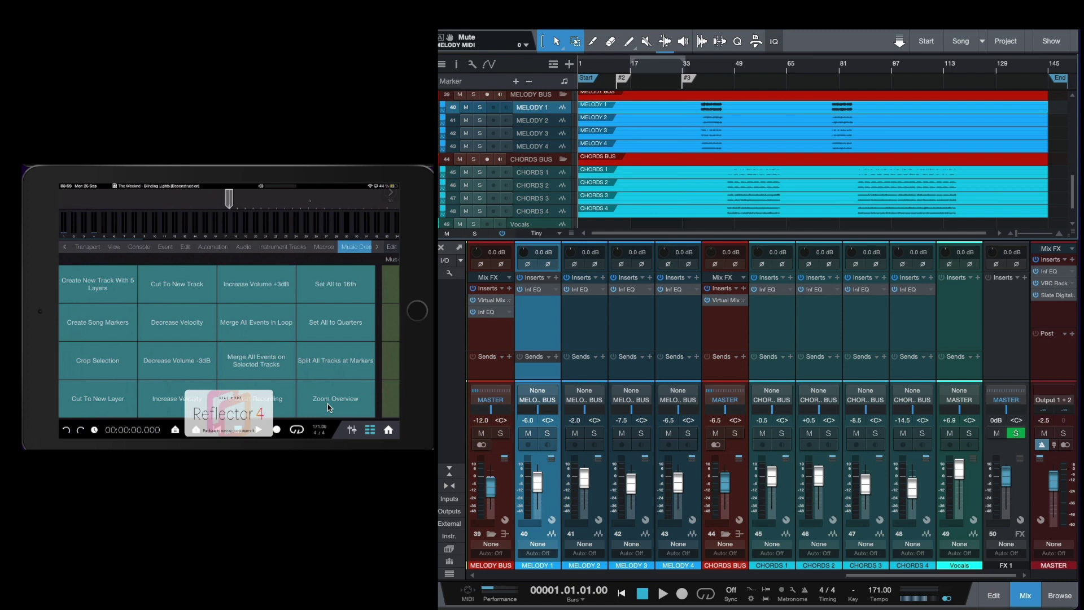
{"action": "left_click", "coordinate": [330, 403]}
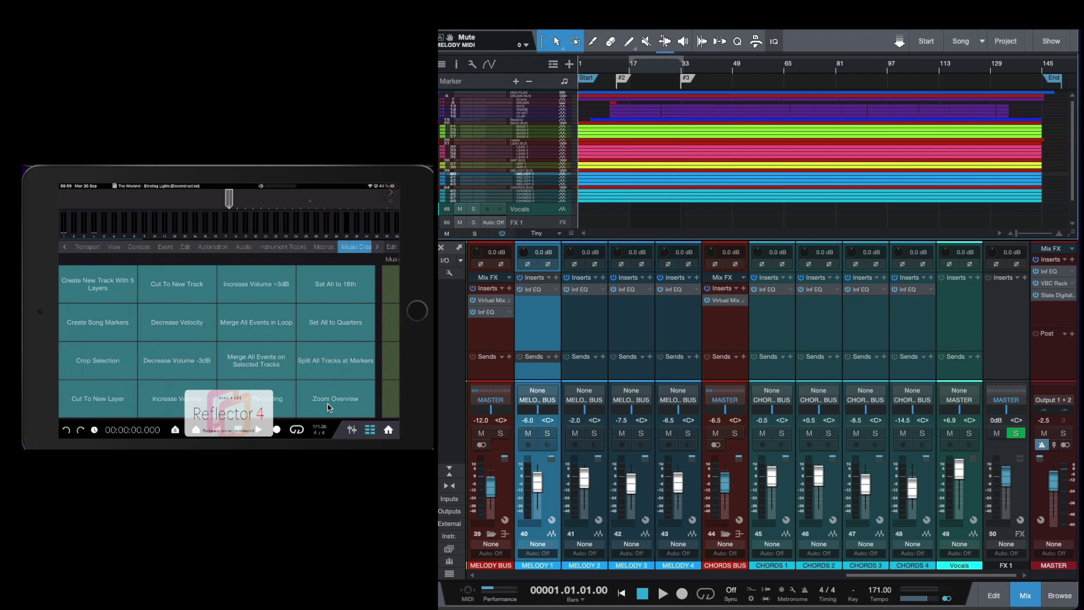
{"action": "left_click", "coordinate": [356, 255]}
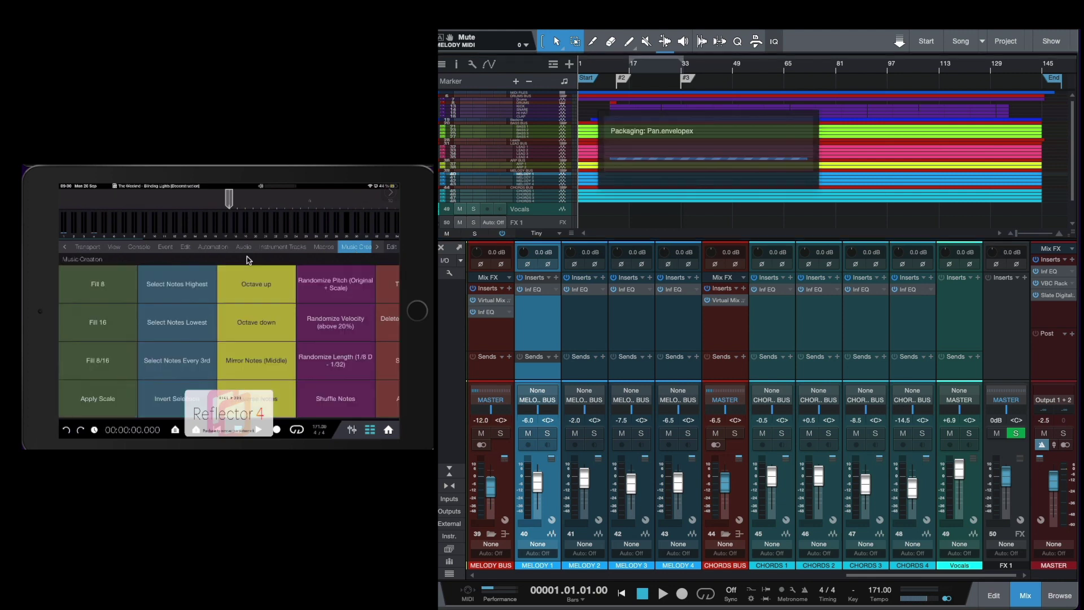